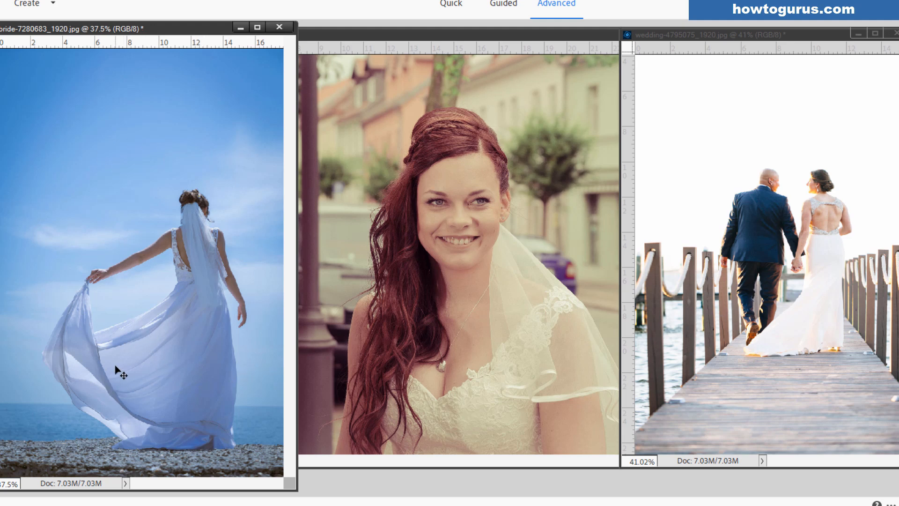
Step: Examine the white dress fabric and the hand holding it up close in the beach bride photo
scroll(115, 373, "up", 4)
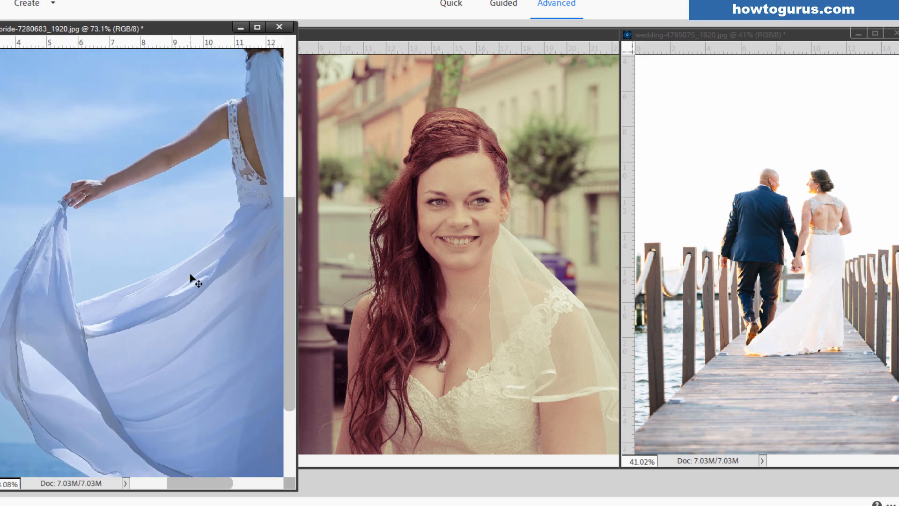
scroll(93, 330, "down", 4)
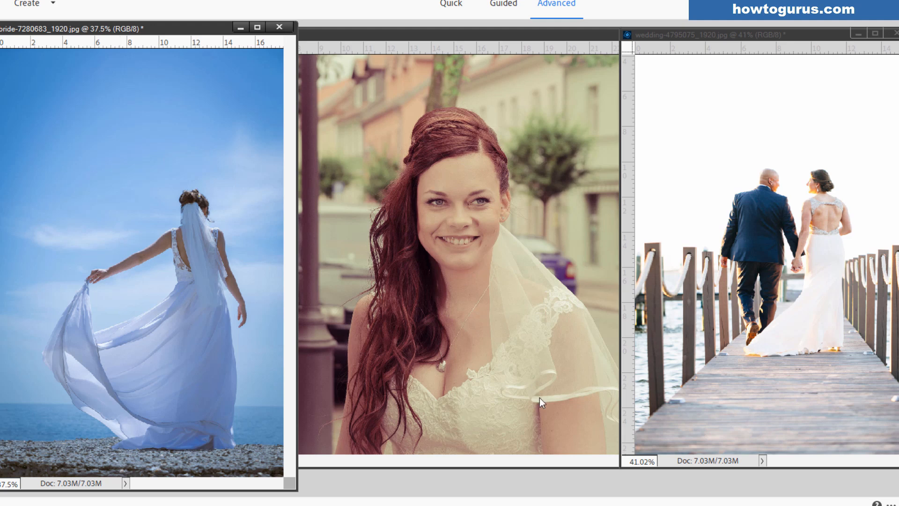
scroll(557, 406, "up", 8)
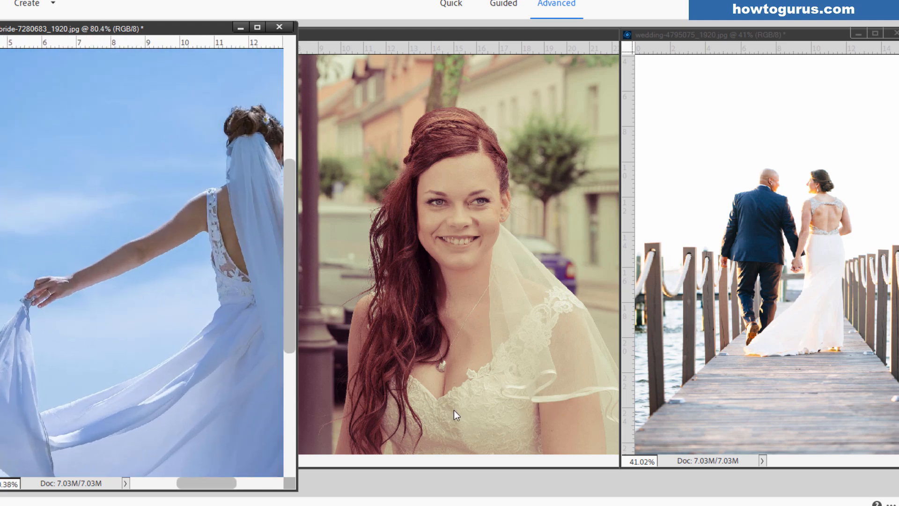
left_click_drag(288, 324, 279, 378)
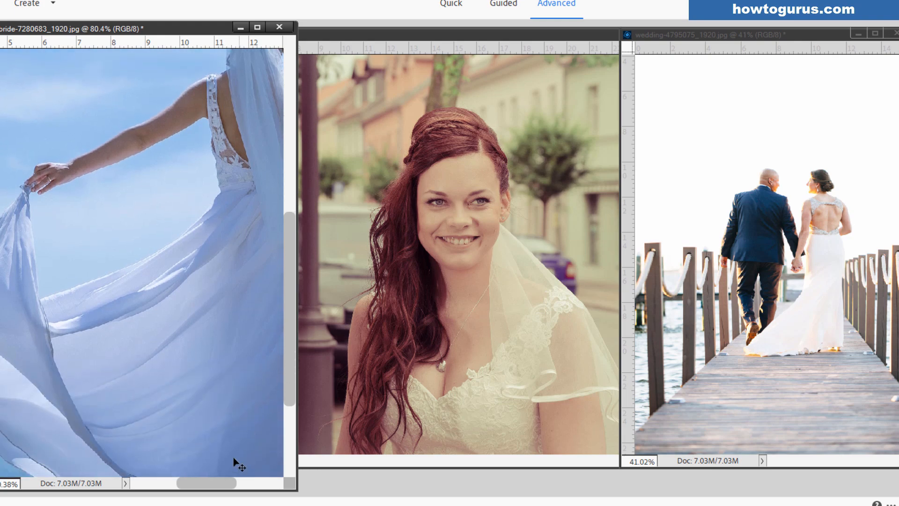
left_click_drag(222, 481, 199, 484)
scroll(201, 375, "up", 4)
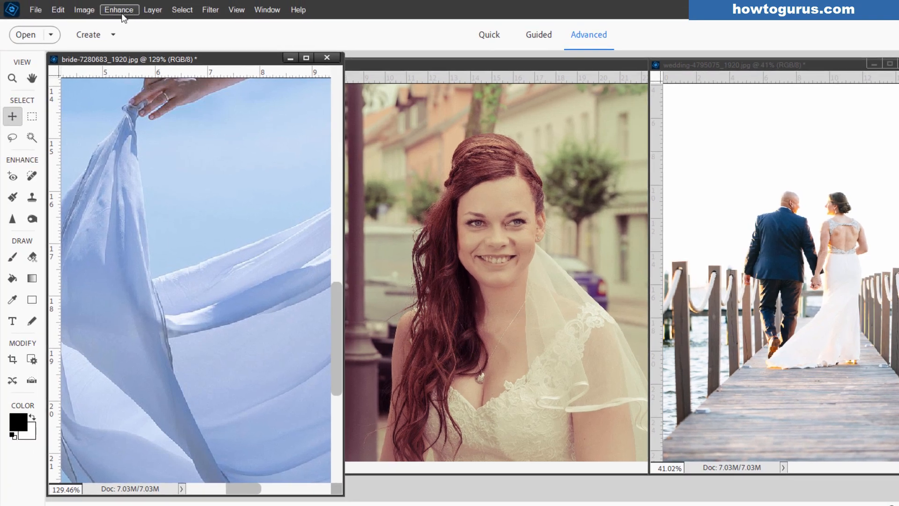
Step: View the Remove Color Cast instructions for the beach bride photo and close the dialog without applying a correction
left_click(121, 11)
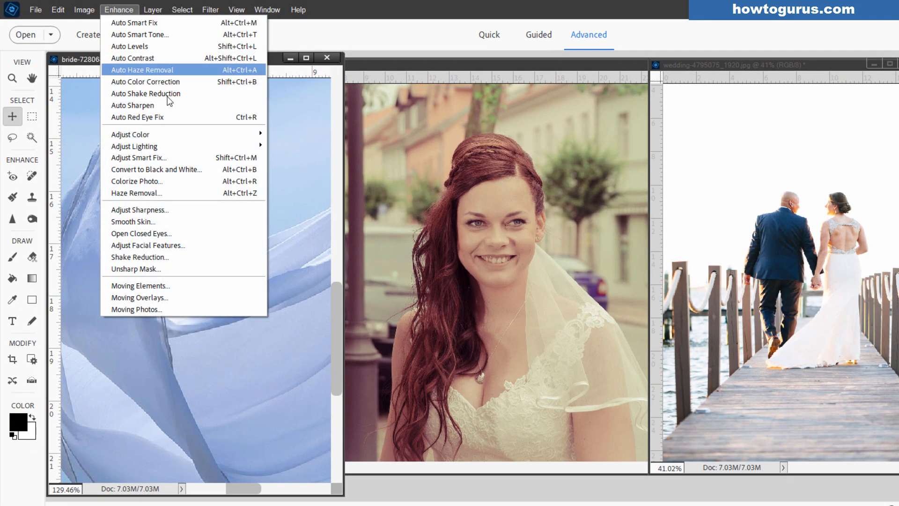
mouse_move(186, 140)
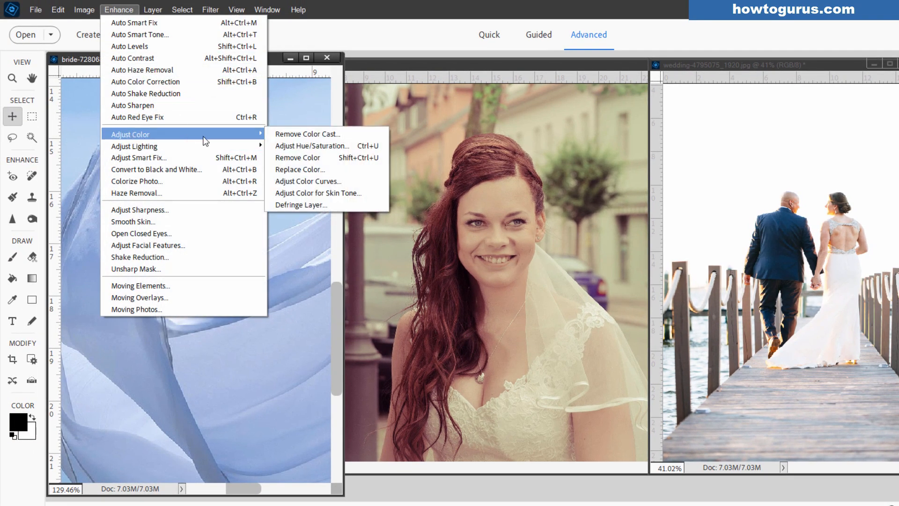
left_click(307, 135)
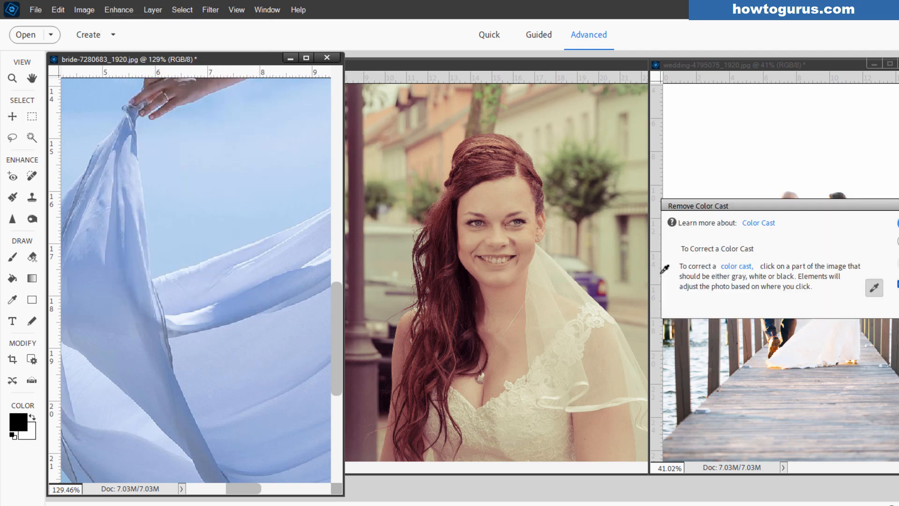
left_click_drag(769, 209, 690, 247)
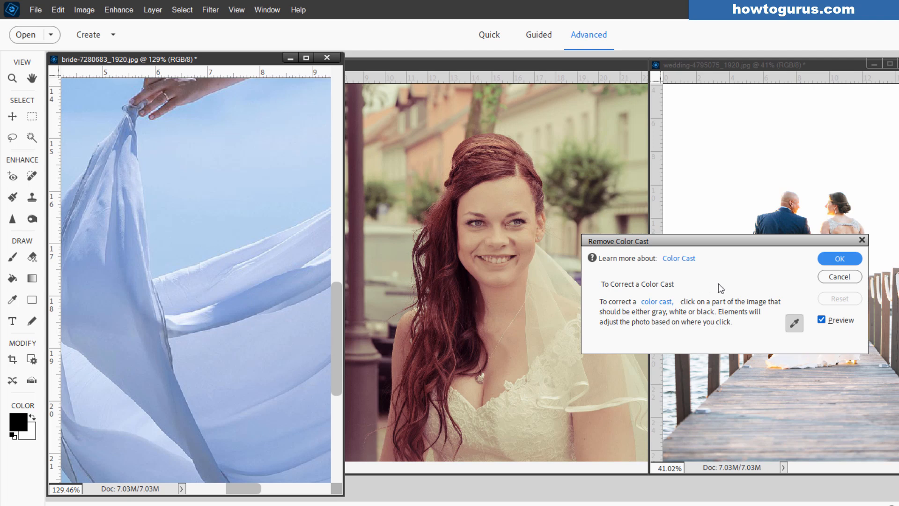
left_click(846, 277)
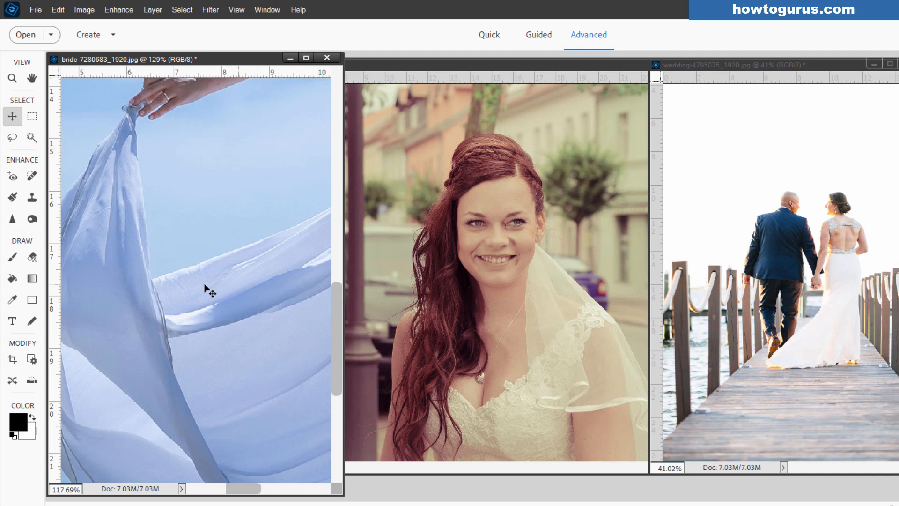
Step: Activate the Color Picker tool with Average (3x3) sampling, with the beach bride's dress folds in close view
scroll(206, 291, "down", 5)
scroll(206, 291, "down", 1)
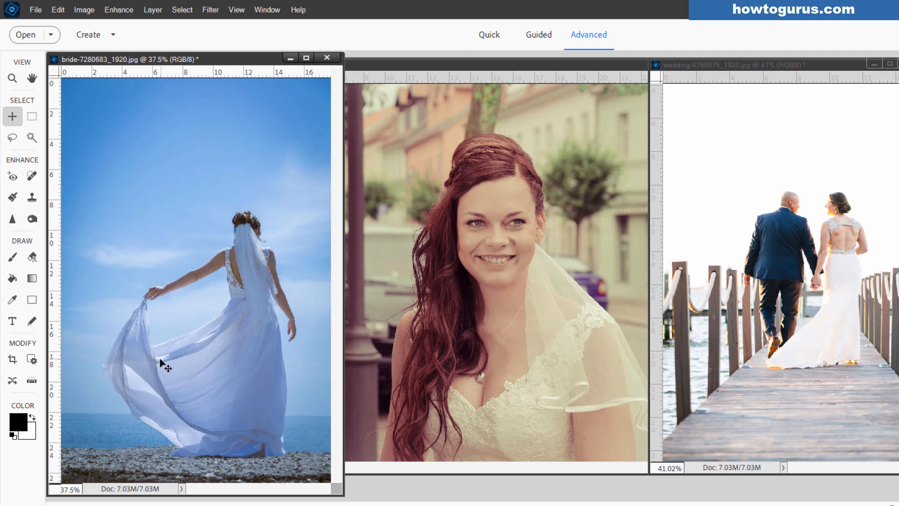
scroll(159, 372, "up", 2)
scroll(160, 372, "up", 6)
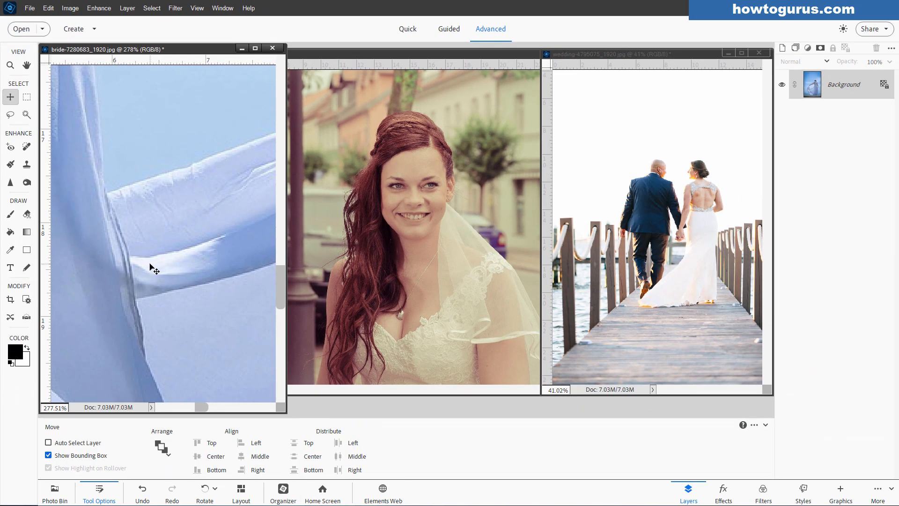
left_click(10, 249)
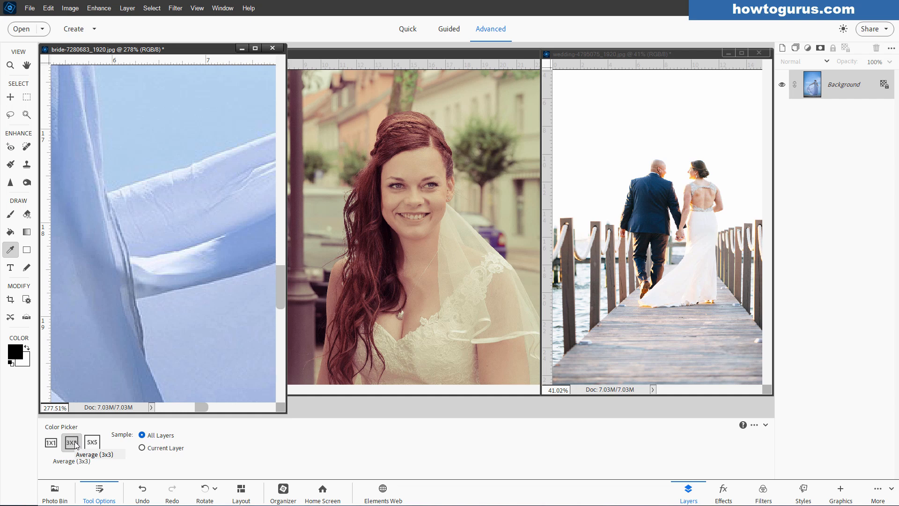
Step: Examine the individual pixels along the bright fold of the beach bride's dress at very high magnification
key("ctrl+plus")
key("ctrl+plus")
key("ctrl+plus")
key("ctrl+plus")
key("ctrl+plus")
key("ctrl+plus")
key("ctrl+plus")
key("ctrl+plus")
key("ctrl+plus")
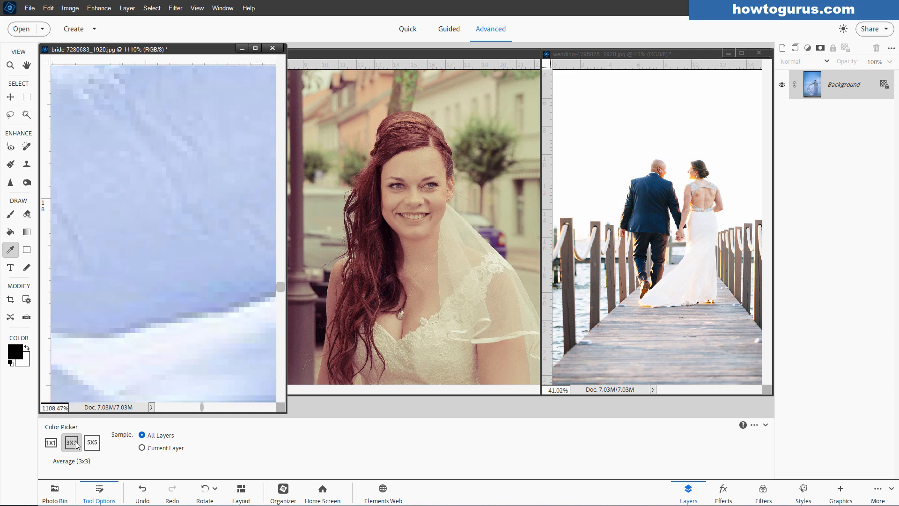
scroll(164, 281, "down", 5)
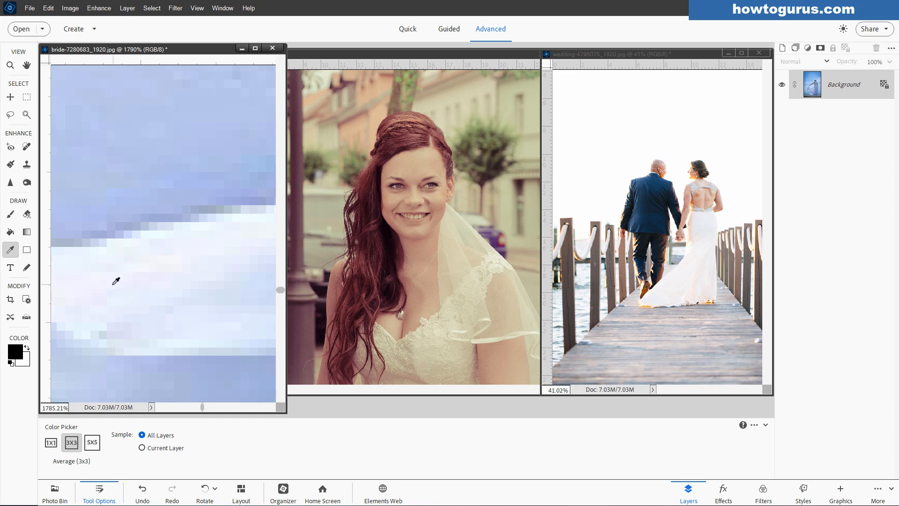
left_click_drag(102, 286, 126, 285)
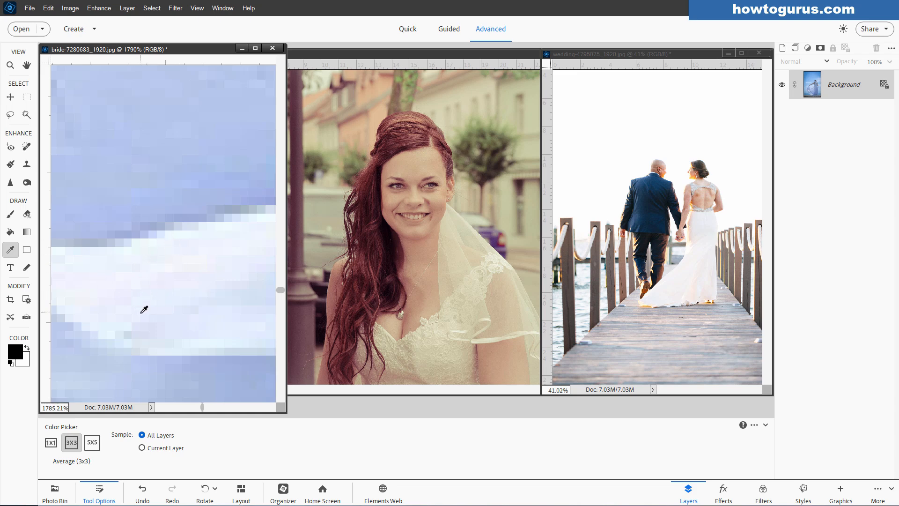
Step: Sample the bright highlight on the beach bride's dress fold as the foreground color
scroll(135, 287, "down", 8)
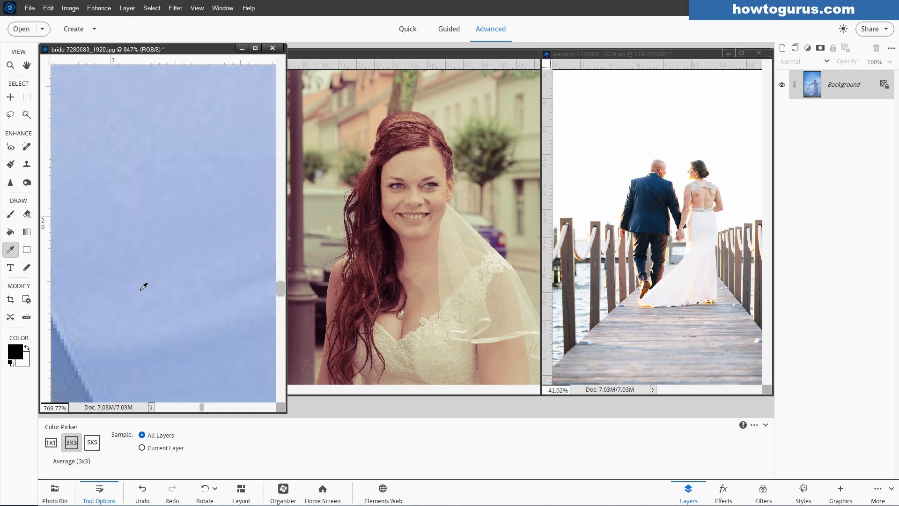
scroll(158, 317, "down", 4)
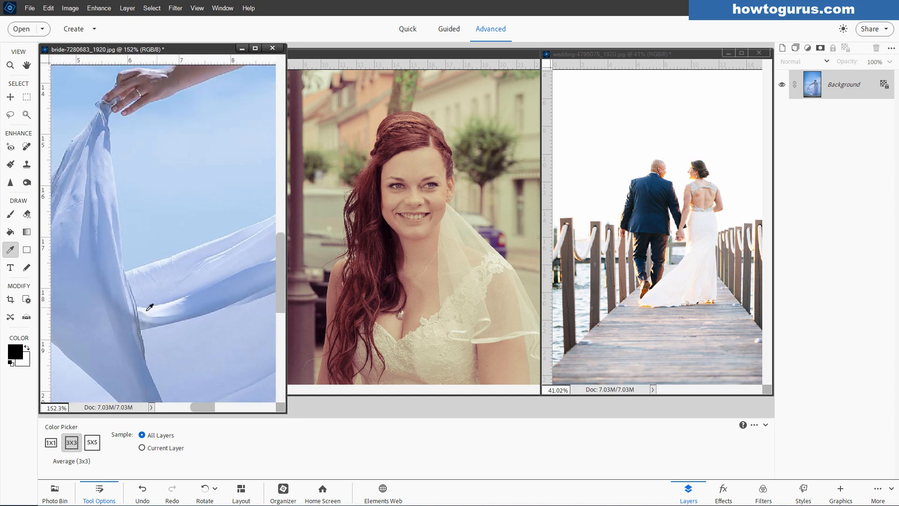
left_click(158, 305)
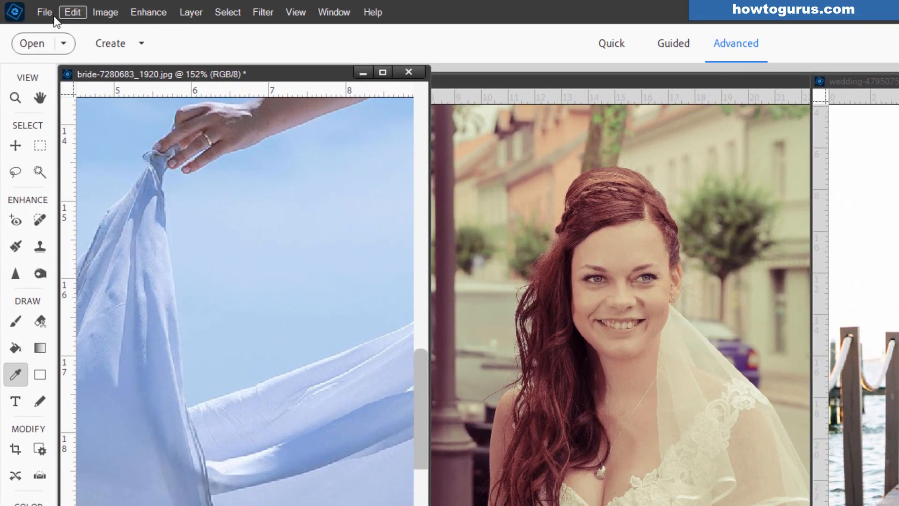
Step: Create a blank document with the Default Photoshop Elements Size preset, and shrink and move its window clear of the beach bride photo
left_click(29, 7)
mouse_move(54, 28)
left_click(230, 28)
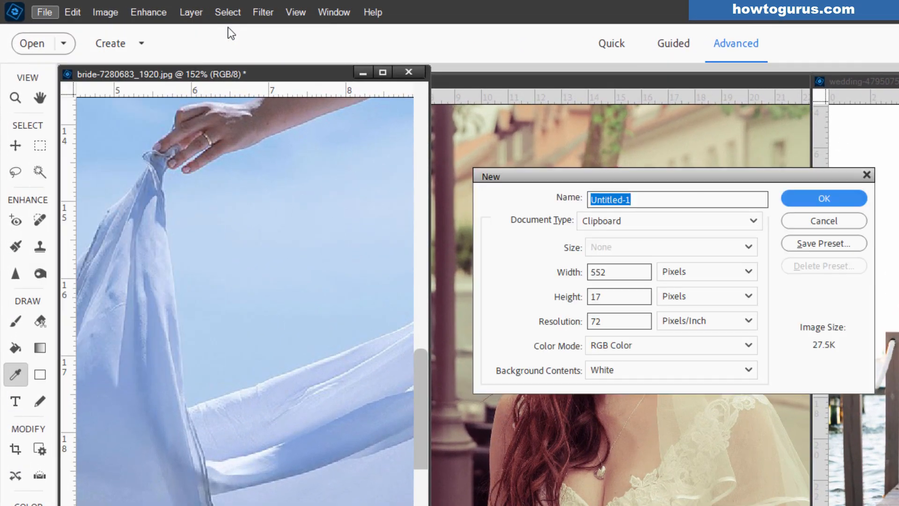
left_click(706, 220)
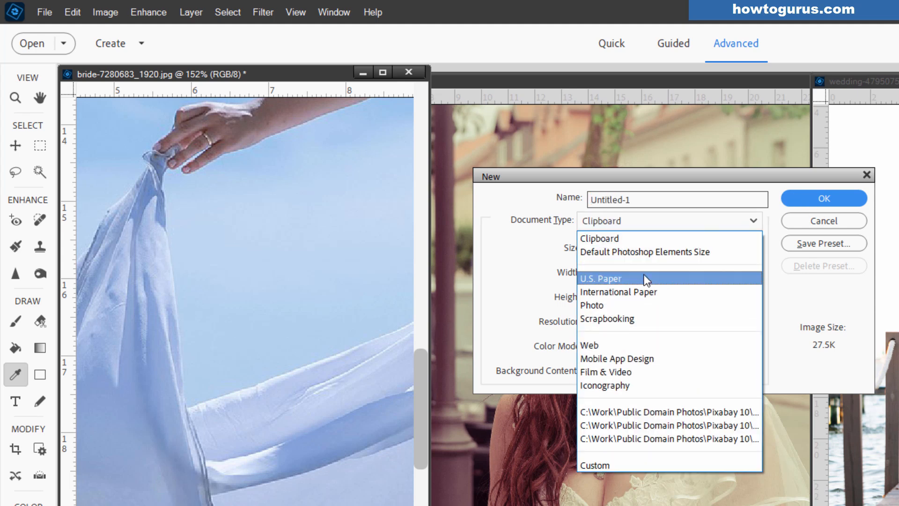
left_click(634, 251)
left_click(819, 201)
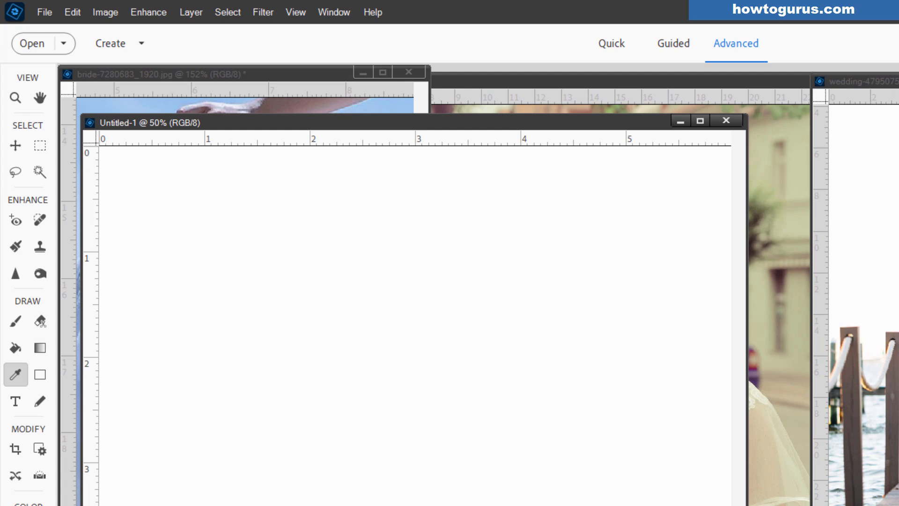
left_click_drag(745, 504, 406, 351)
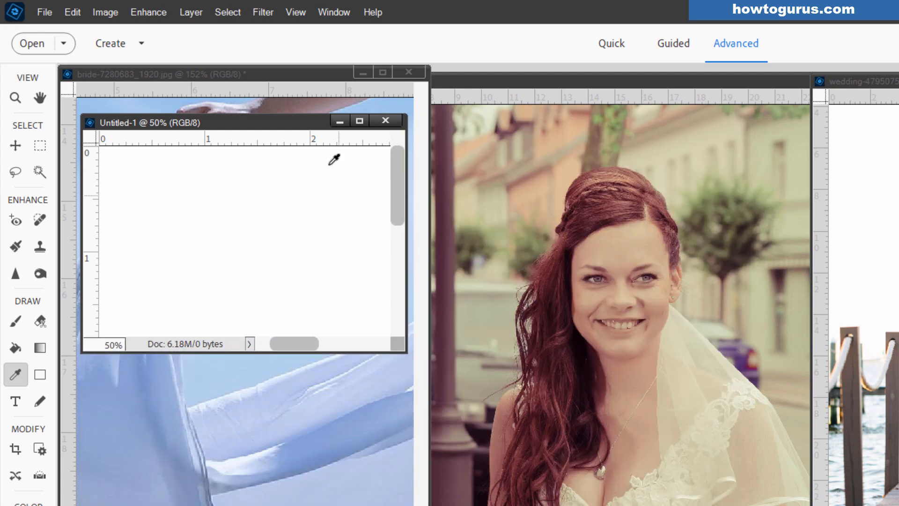
left_click_drag(292, 128, 710, 241)
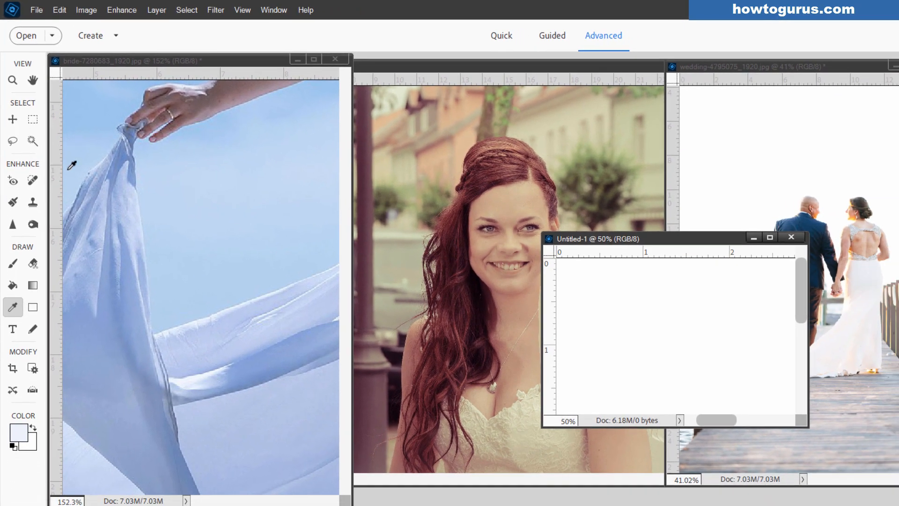
Step: Fill a rectangular selection about 0.5 inch square near the blank document's upper-left corner with the sampled dress color, and deselect it
left_click(33, 120)
mouse_move(566, 284)
left_mouse_down()
mouse_move(614, 317)
mouse_move(609, 323)
left_mouse_up()
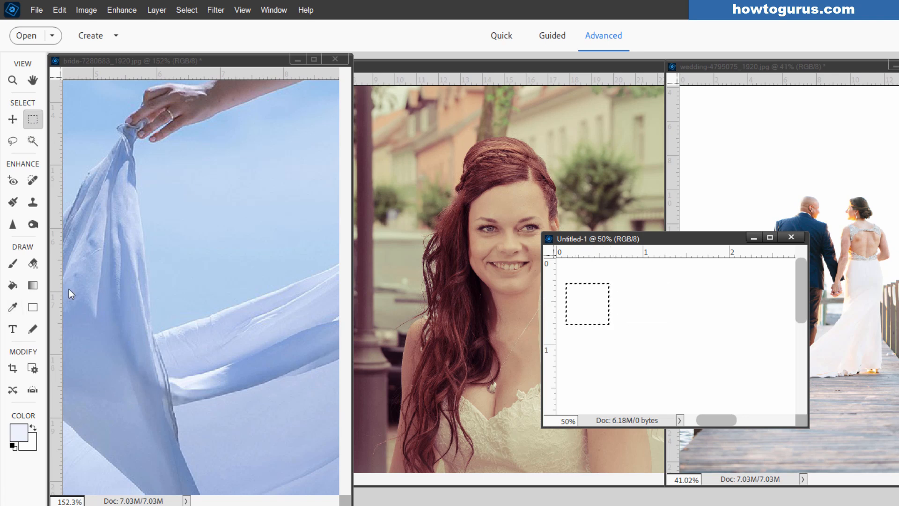
left_click(13, 285)
left_click(598, 302)
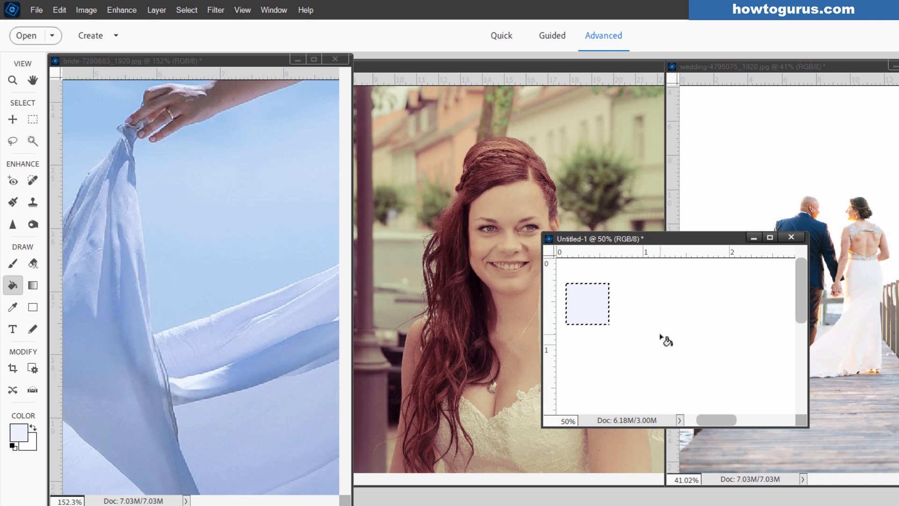
key("ctrl+d")
left_click(11, 120)
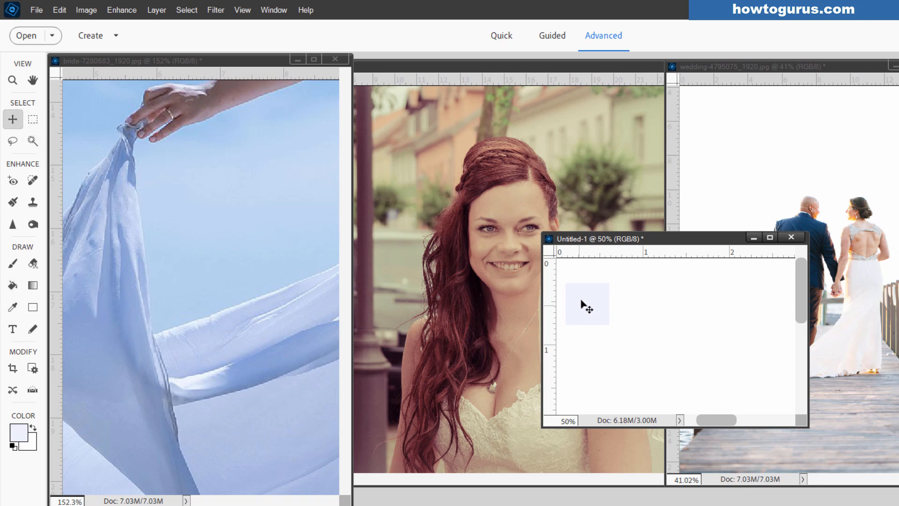
Step: Compare the filled swatch with the whole beach bride photo and check the foreground color's values
scroll(584, 309, "up", 3)
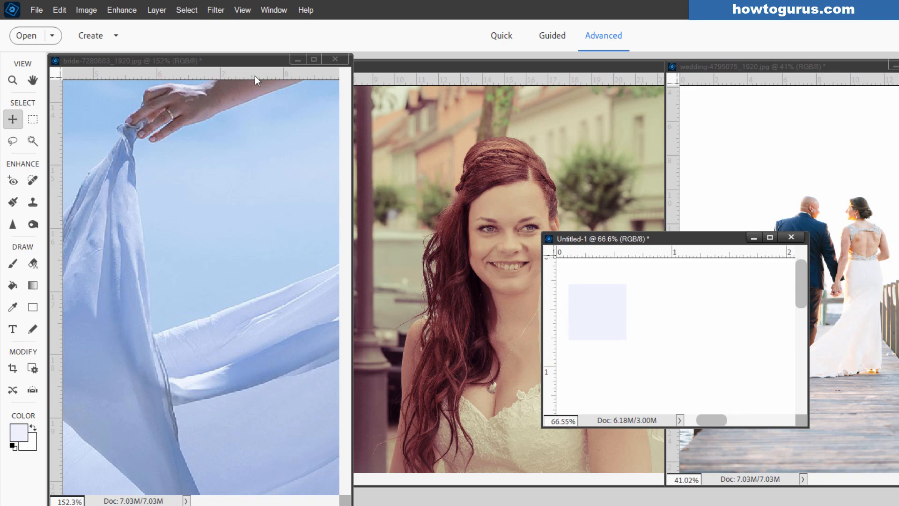
left_click(246, 64)
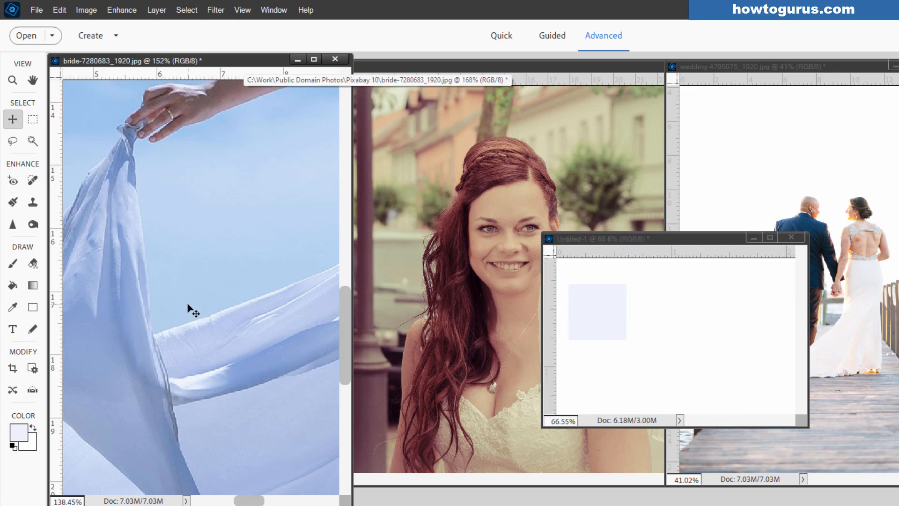
scroll(187, 304, "down", 6)
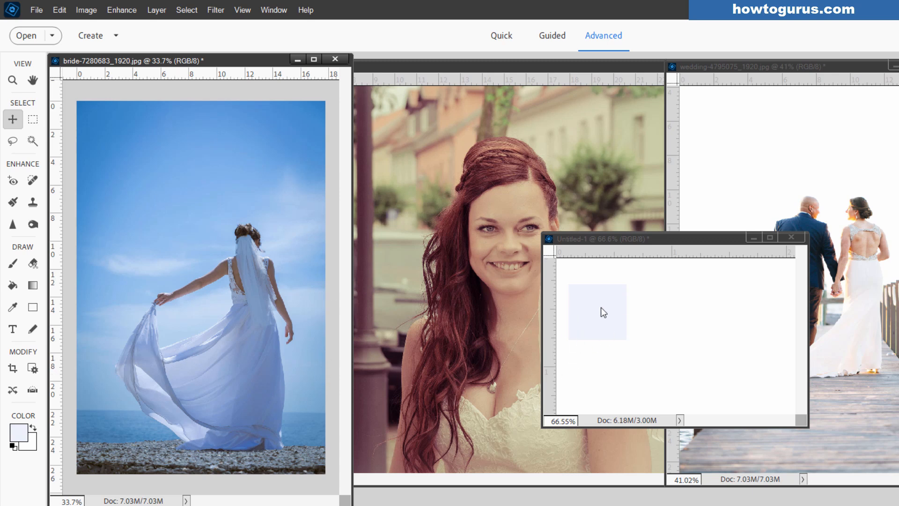
left_click(19, 438)
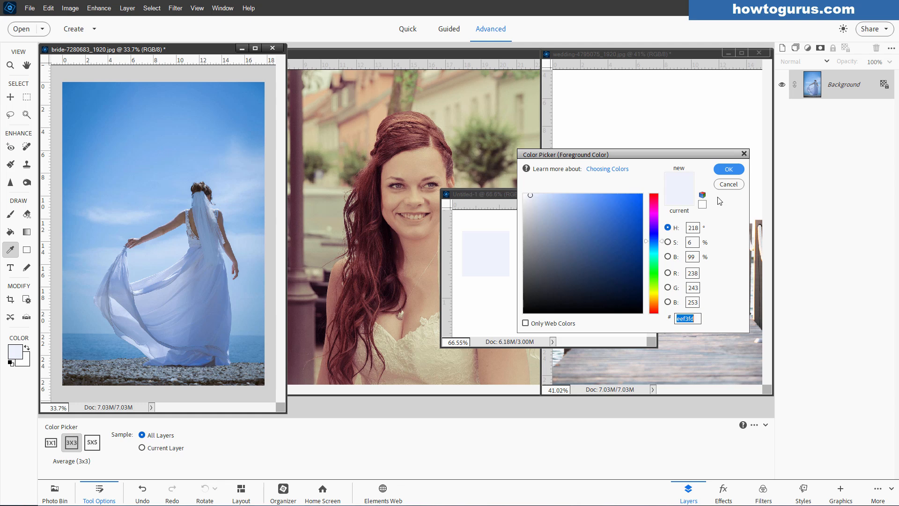
left_click(729, 169)
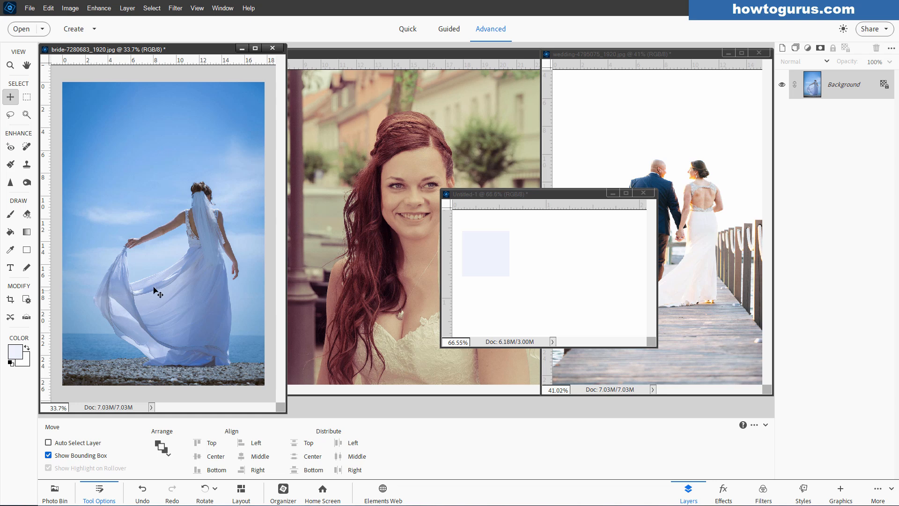
Step: Sample the sunlit edge of the bride's dress beside the clasped hands in the pier photo as the foreground color
left_click_drag(559, 194, 400, 198)
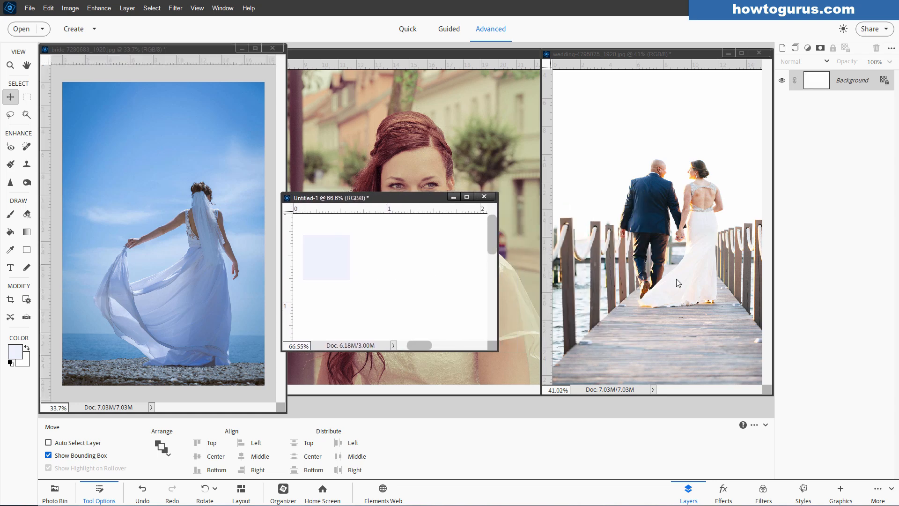
left_click(689, 247)
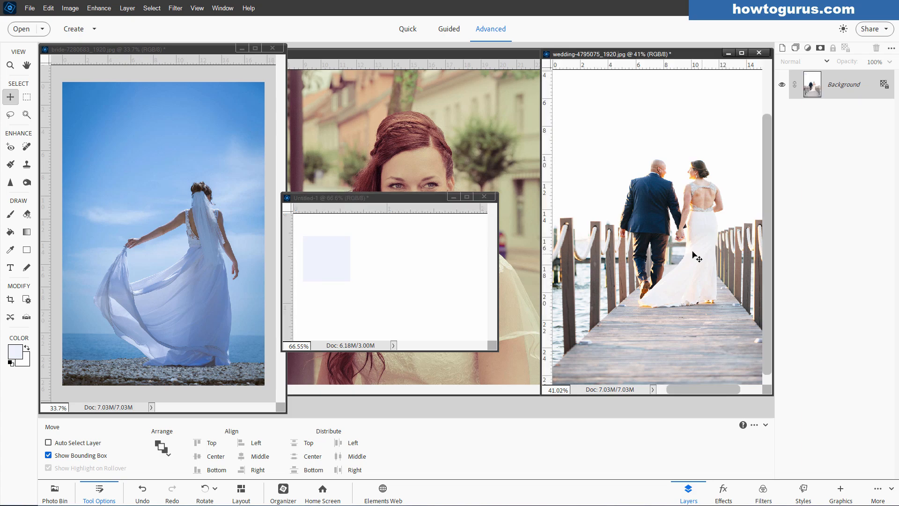
scroll(692, 248, "up", 5)
scroll(694, 257, "up", 6)
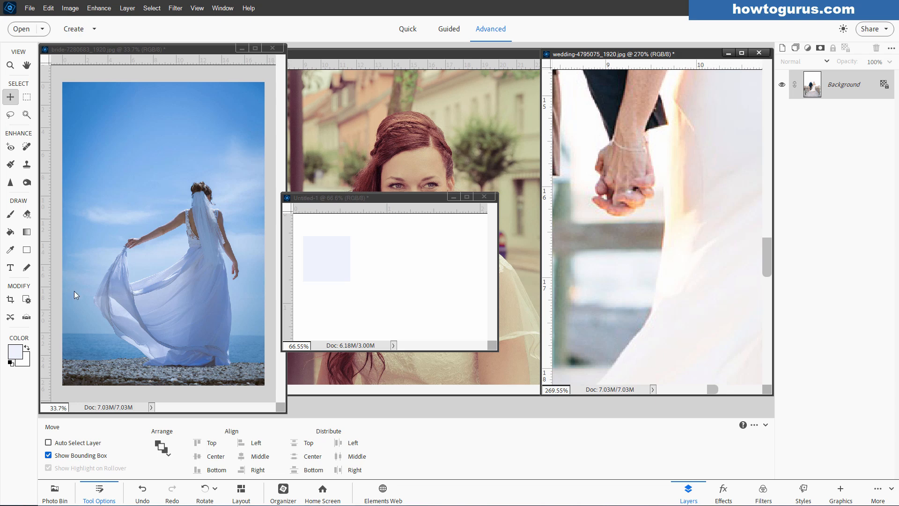
left_click(11, 251)
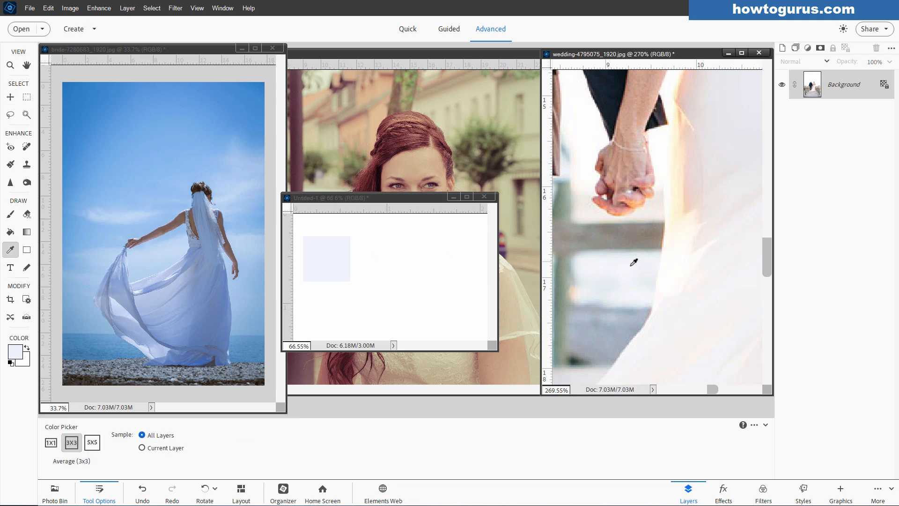
left_click(676, 249)
Step: Check the values of the foreground color sampled from the pier bride's dress against the dress's sunlit edge
left_click(15, 353)
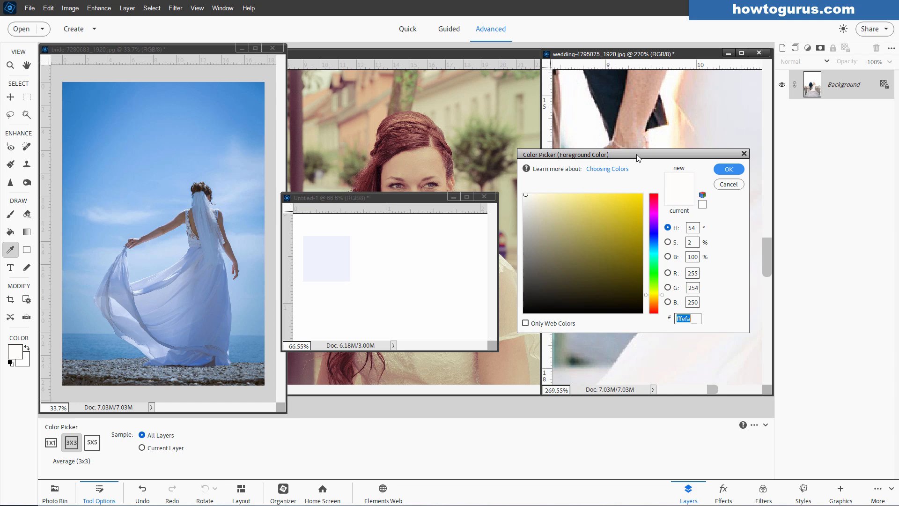
left_click_drag(636, 157, 654, 301)
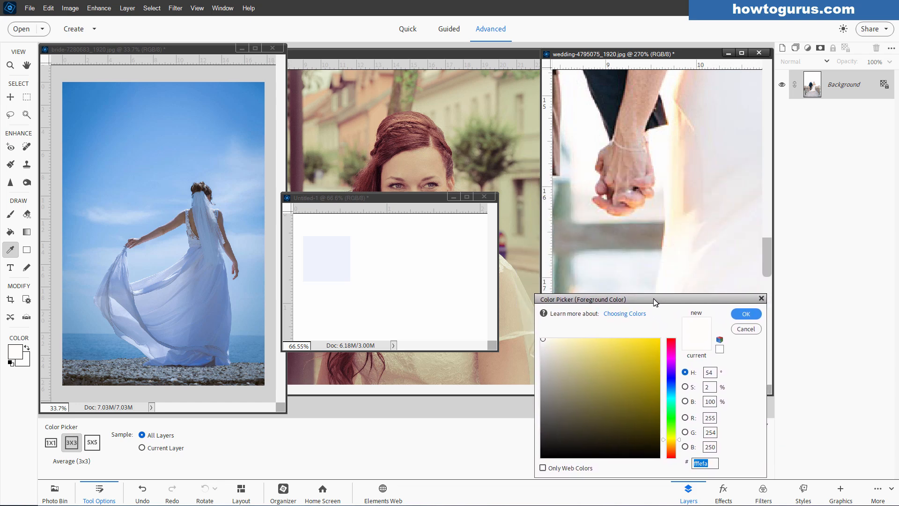
left_click(747, 313)
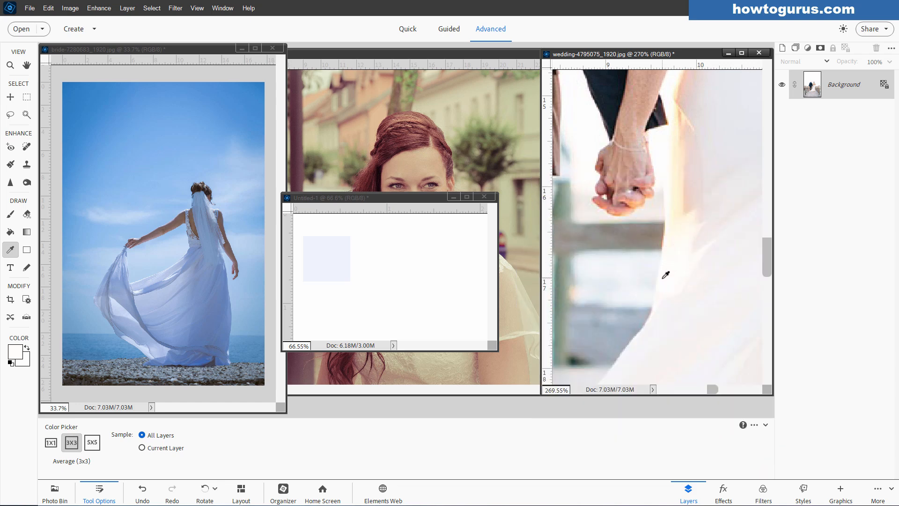
left_click(20, 354)
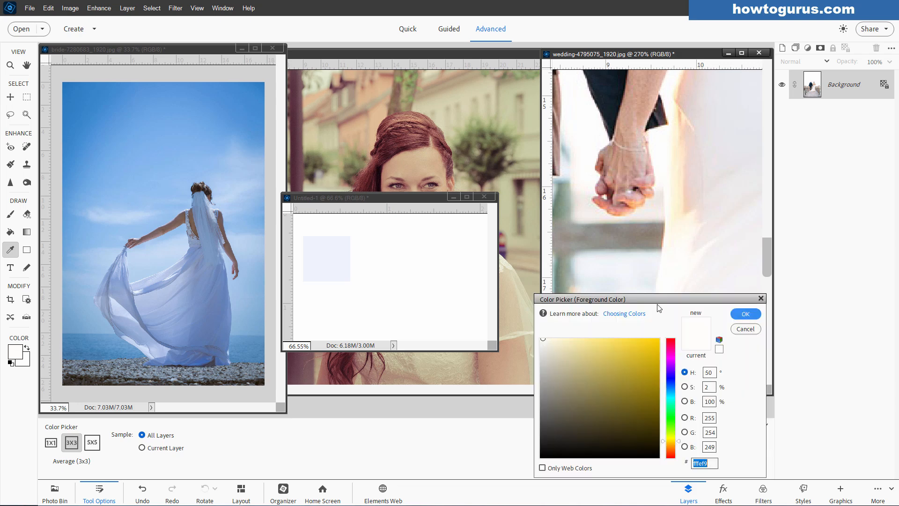
mouse_move(658, 297)
left_mouse_down()
mouse_move(650, 256)
mouse_move(656, 301)
left_mouse_up()
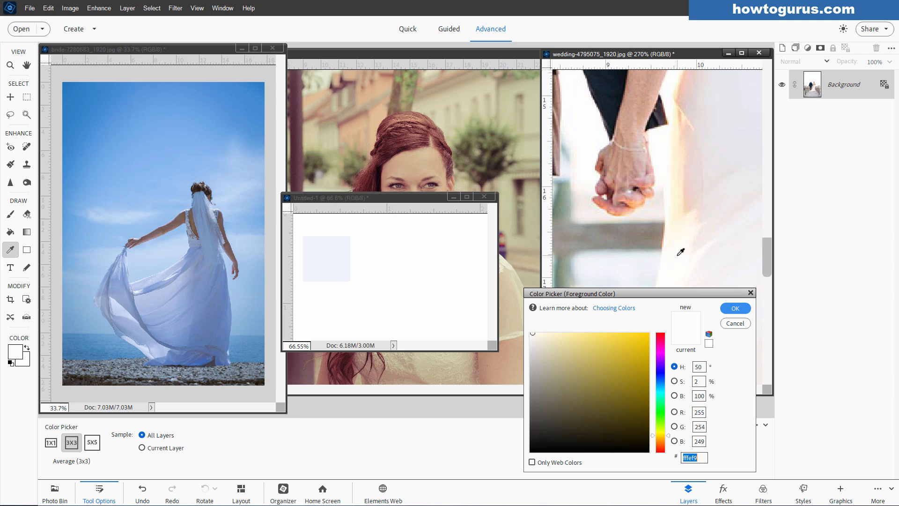
left_click_drag(695, 294, 692, 214)
left_click(732, 229)
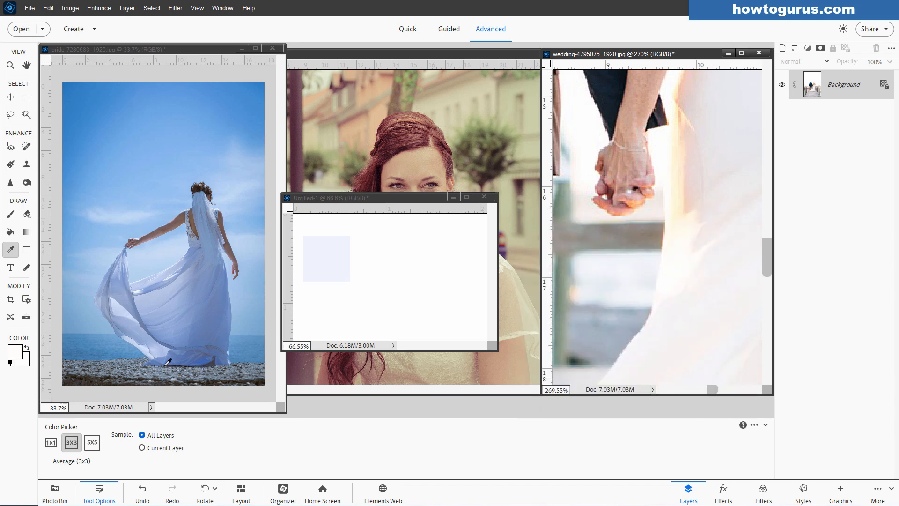
Step: Fill a selection about 0.45 inch square beside the blue-tinted swatch with the sampled color, and deselect it
left_click(27, 97)
left_click(375, 242)
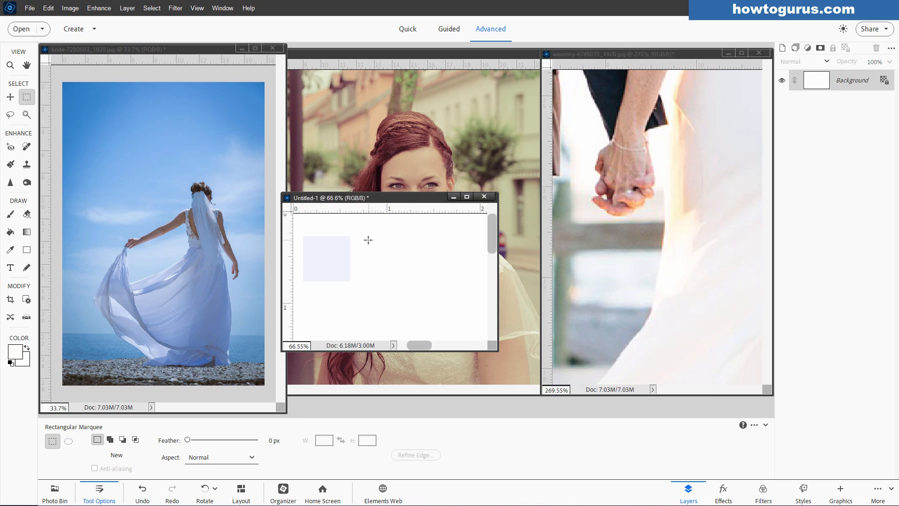
mouse_move(368, 239)
left_mouse_down()
mouse_move(396, 278)
mouse_move(410, 282)
left_mouse_up()
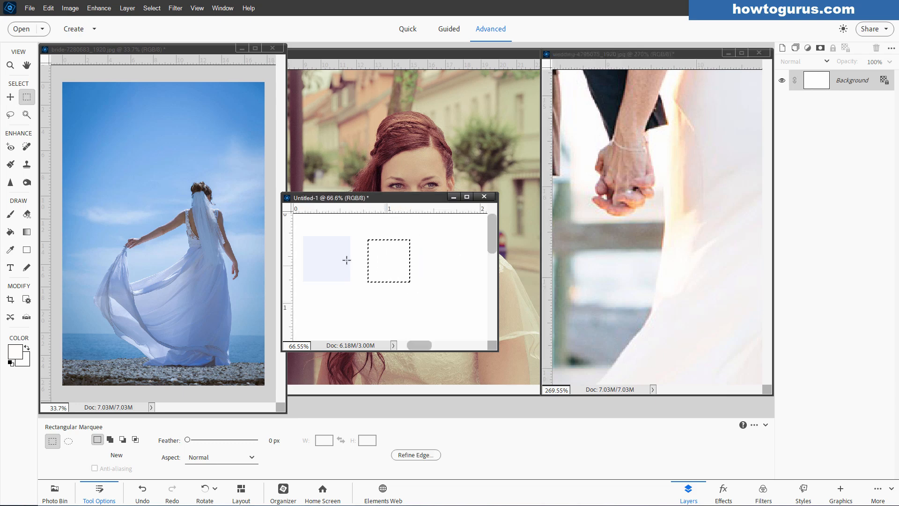
left_click(10, 233)
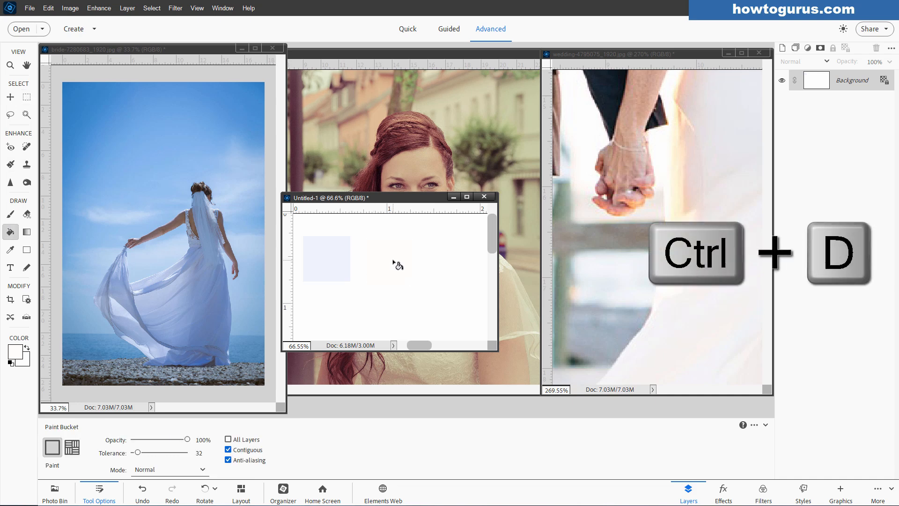
left_click(10, 97)
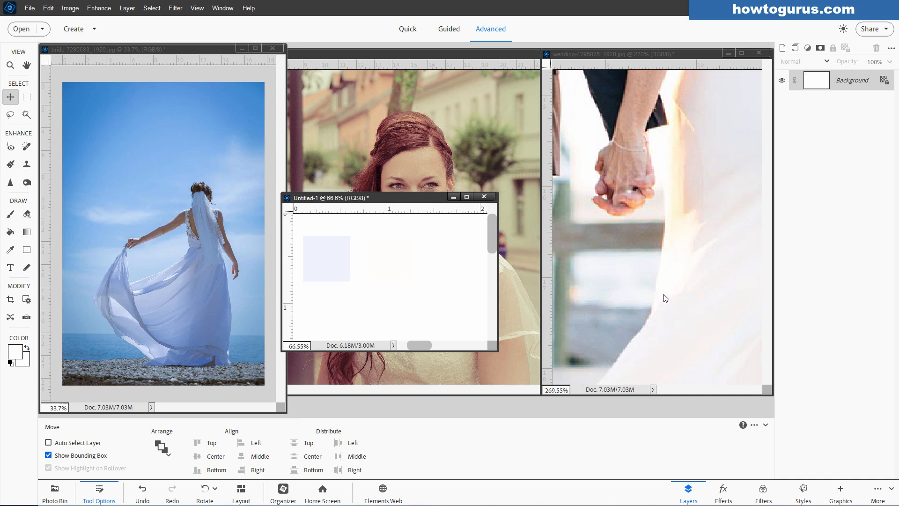
Step: Examine the white dress in the pier photo both as a whole and up close along its train and hem
left_click(686, 320)
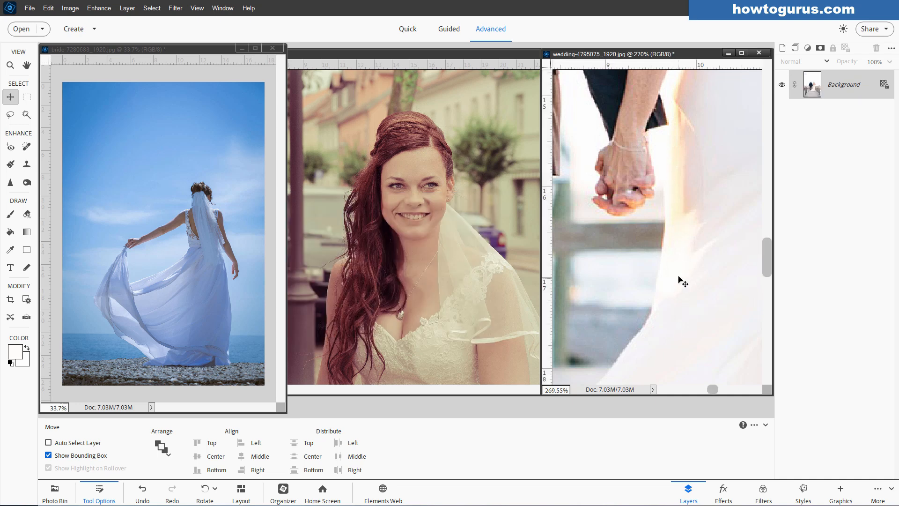
key("ctrl+0")
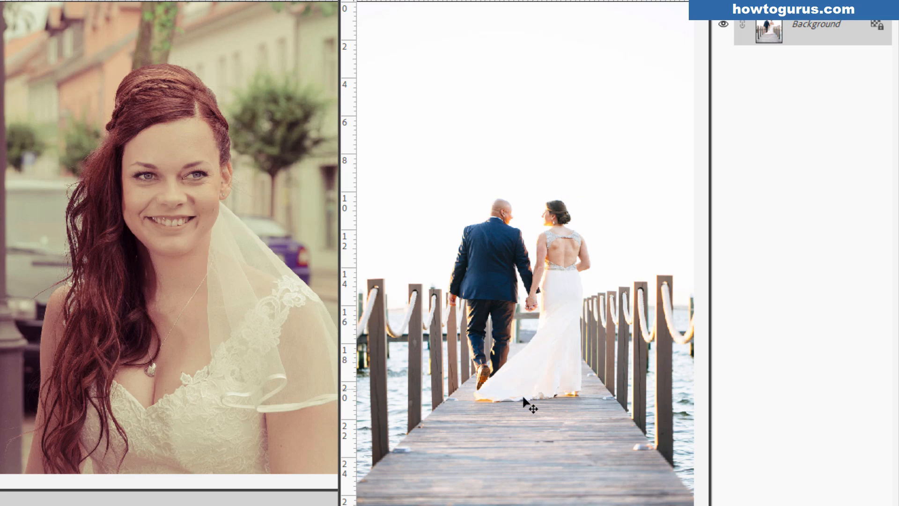
scroll(483, 407, "up", 6)
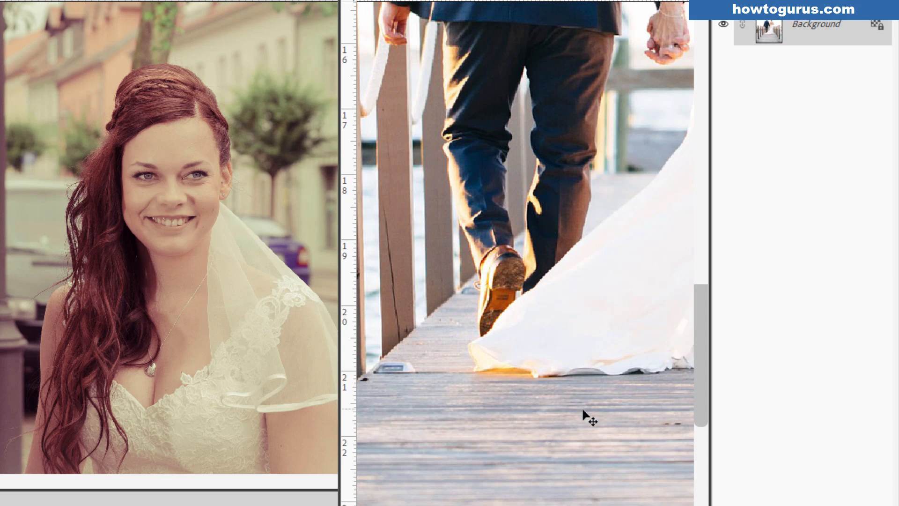
left_click_drag(583, 411, 534, 417)
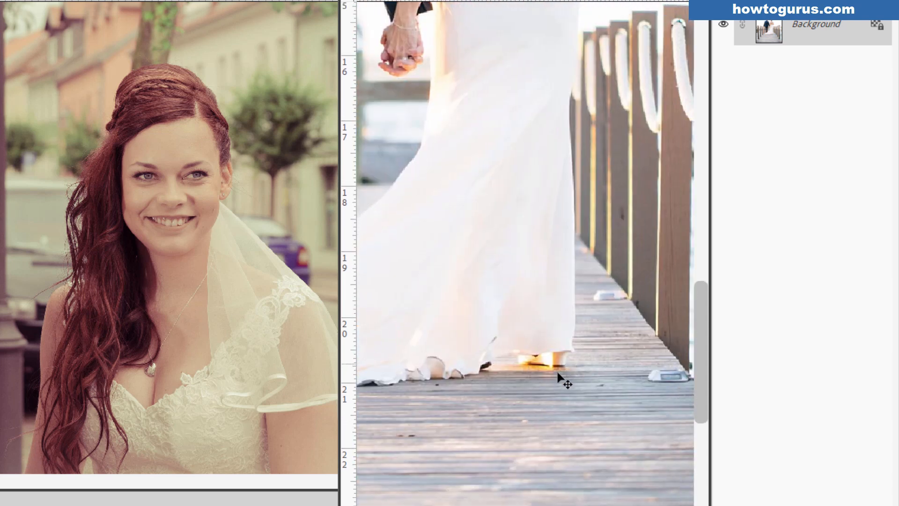
left_click_drag(415, 425, 584, 417)
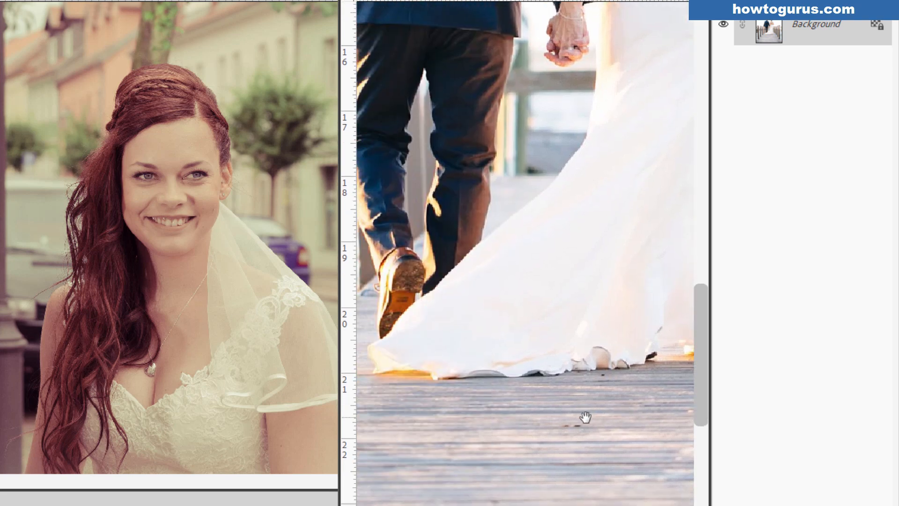
left_click_drag(362, 441, 569, 350)
scroll(510, 371, "down", 5)
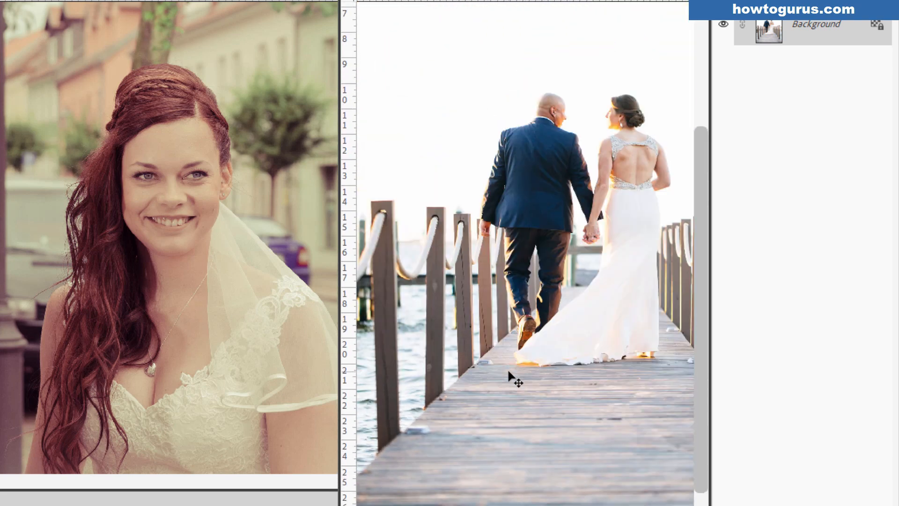
scroll(513, 377, "down", 3)
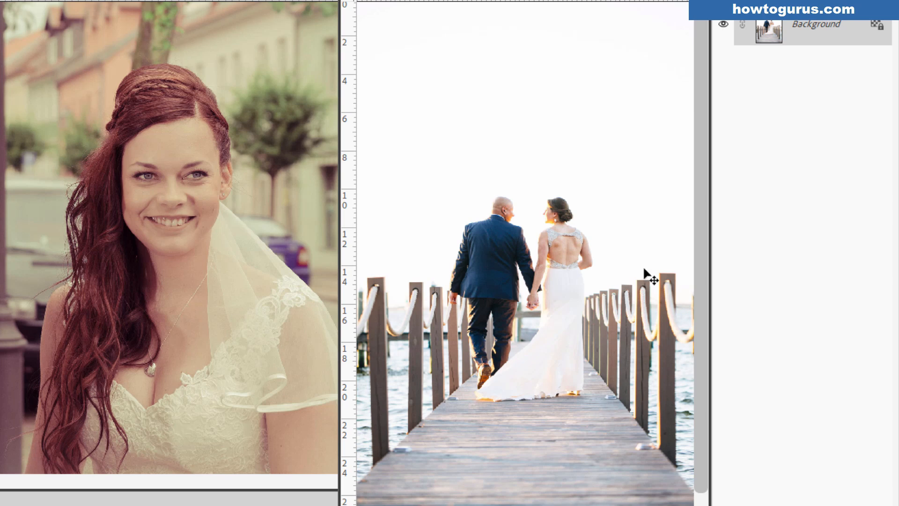
Step: Bring the street bride photo in front of the pier photo, sample the dress white as the foreground color, and check its values
left_click_drag(557, 1, 587, 0)
left_click(329, 14)
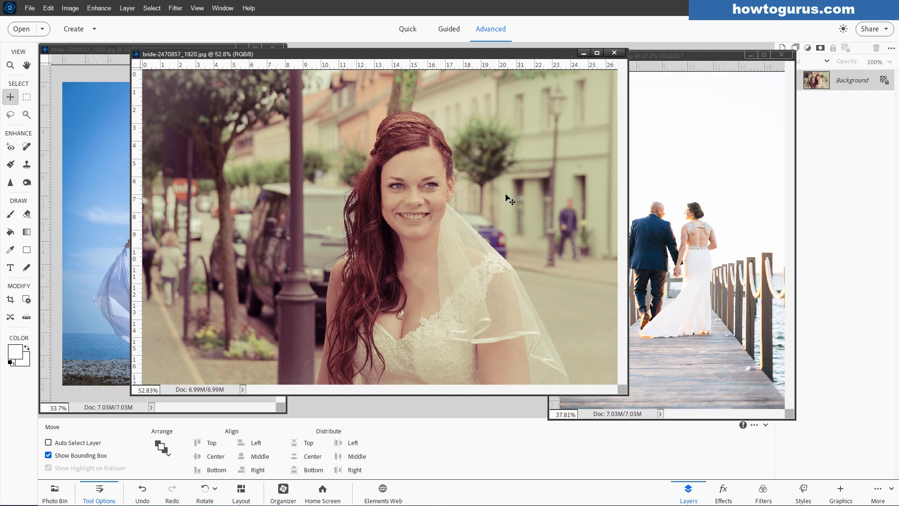
left_click(10, 249)
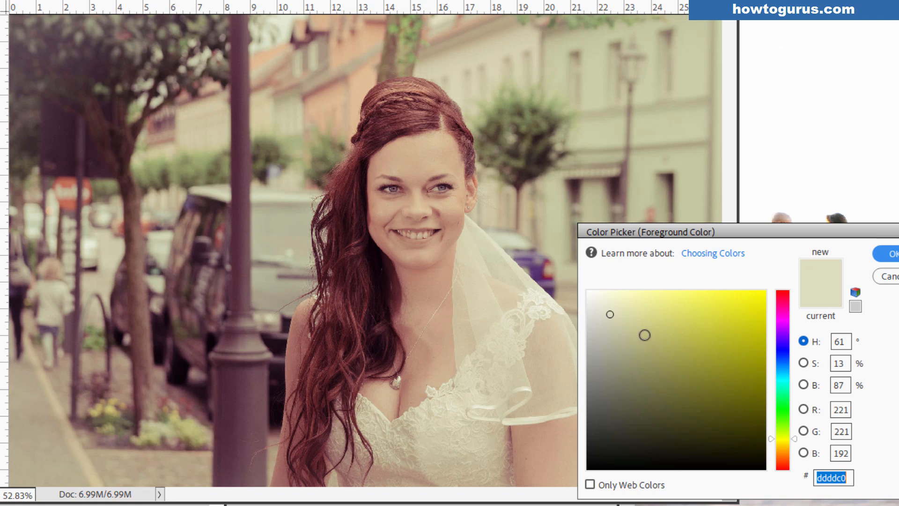
left_click_drag(728, 231, 805, 206)
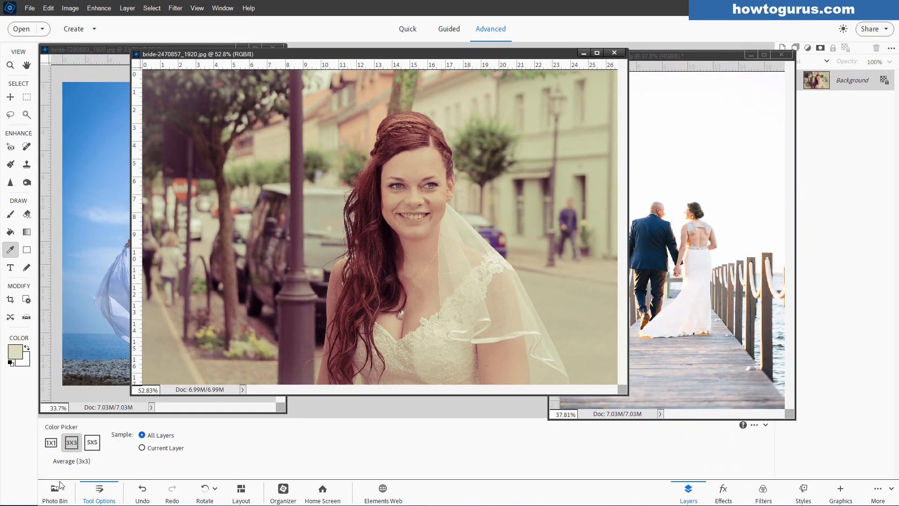
Step: Fill a third square about 0.5 inch wide in the swatch document with the street bride's color, deselect it, and move the document off the photo
left_click(55, 492)
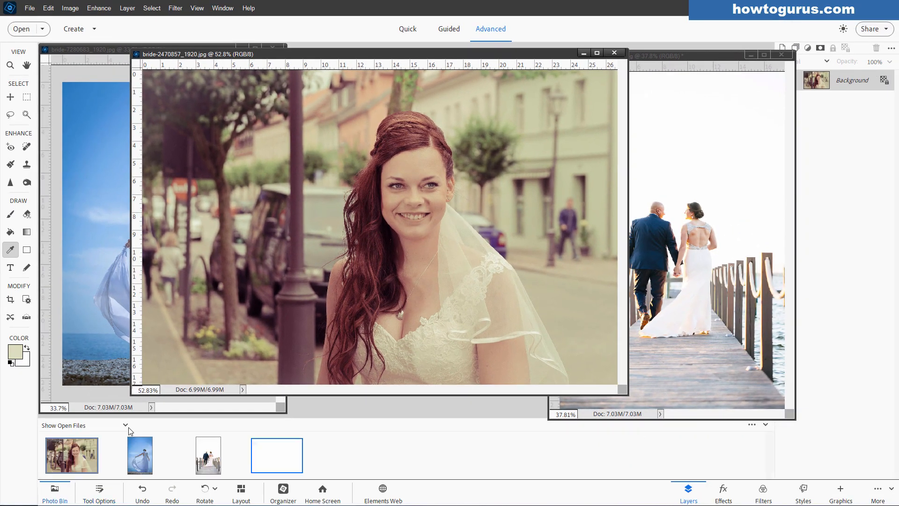
left_click(265, 451)
left_click_drag(370, 55, 513, 162)
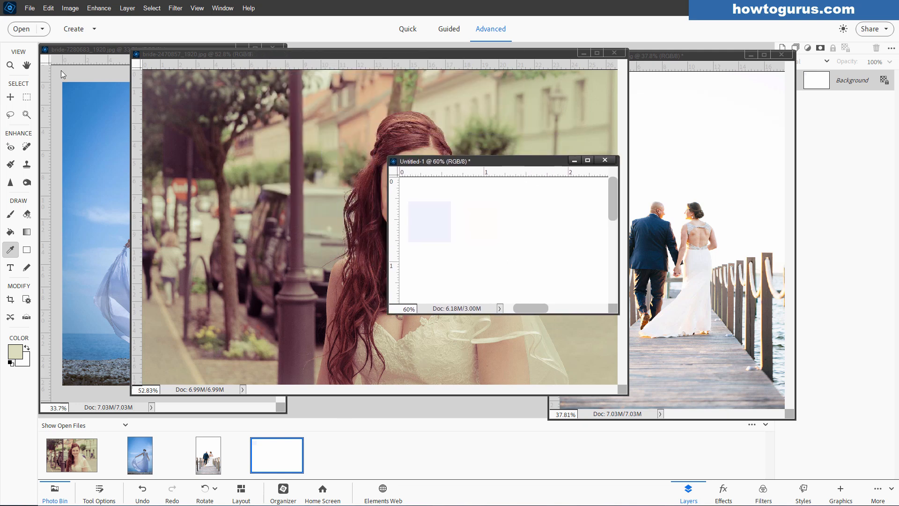
left_click(28, 97)
left_click_drag(519, 205, 557, 241)
left_click_drag(562, 240, 562, 241)
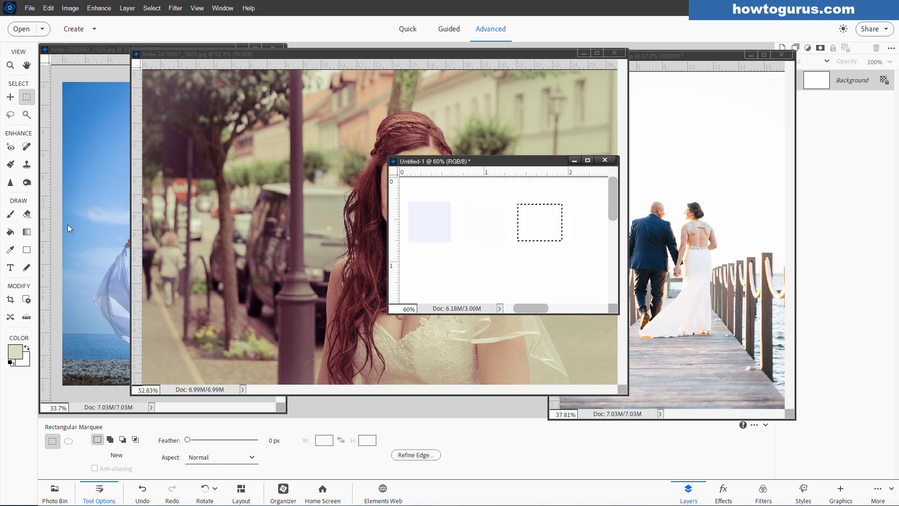
left_click(10, 231)
left_click(522, 221)
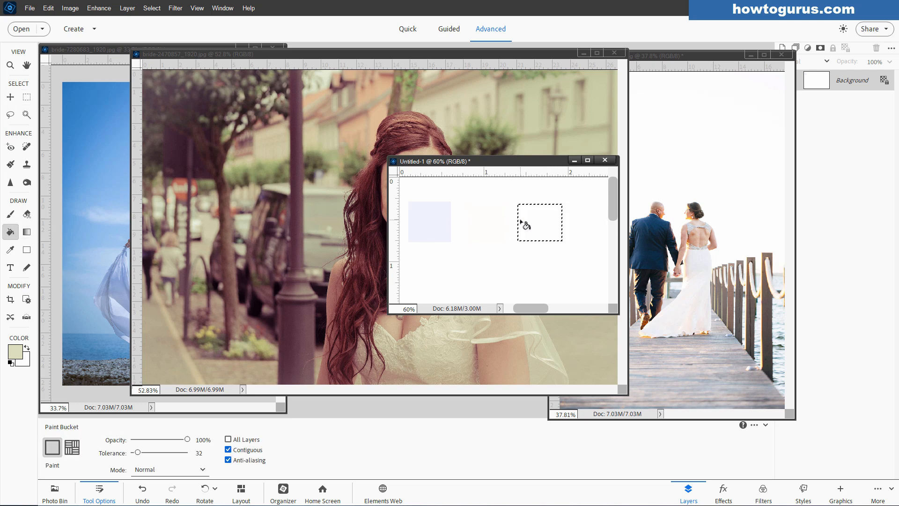
key("ctrl+d")
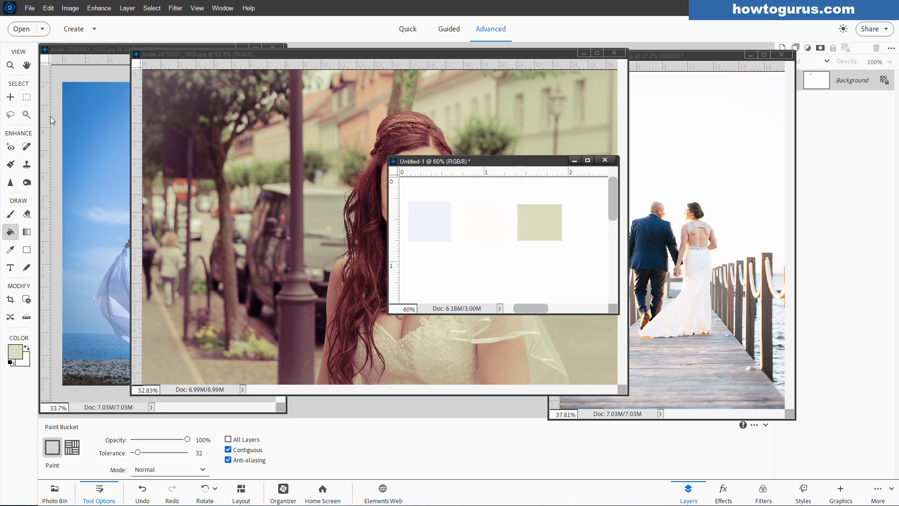
left_click(10, 97)
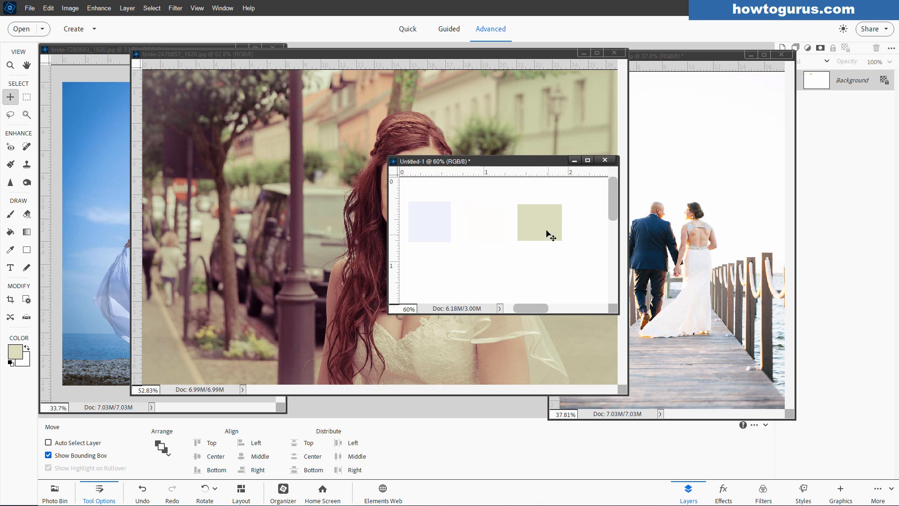
left_click_drag(519, 161, 770, 176)
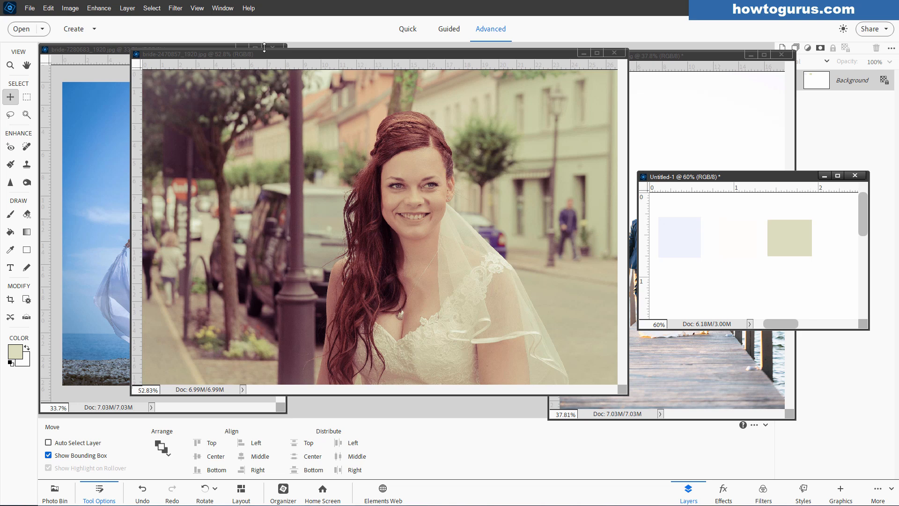
Step: Duplicate the street bride photo's Background layer as Background copy, and minimize the pier photo
left_click(323, 127)
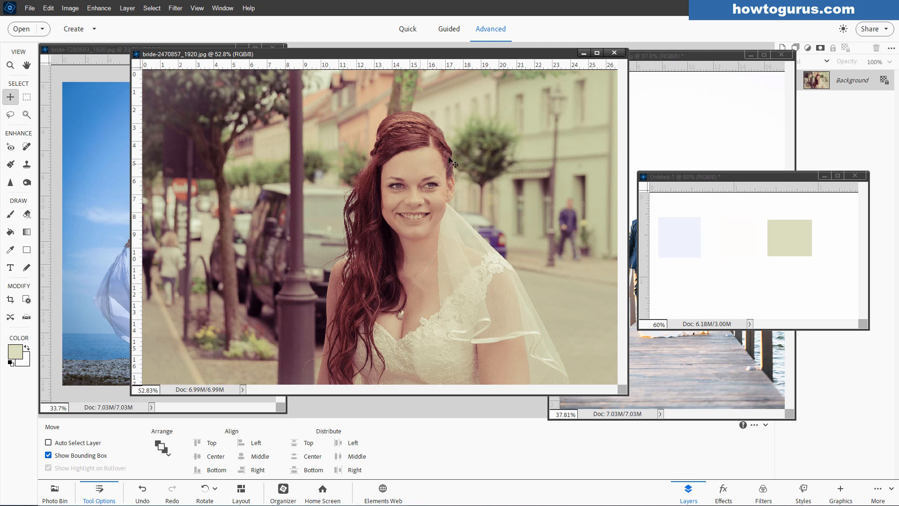
right_click(848, 85)
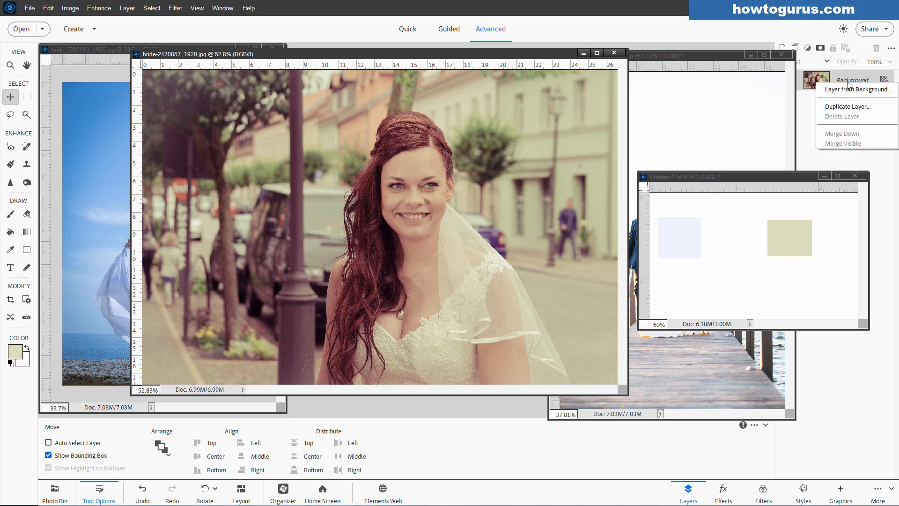
left_click(845, 109)
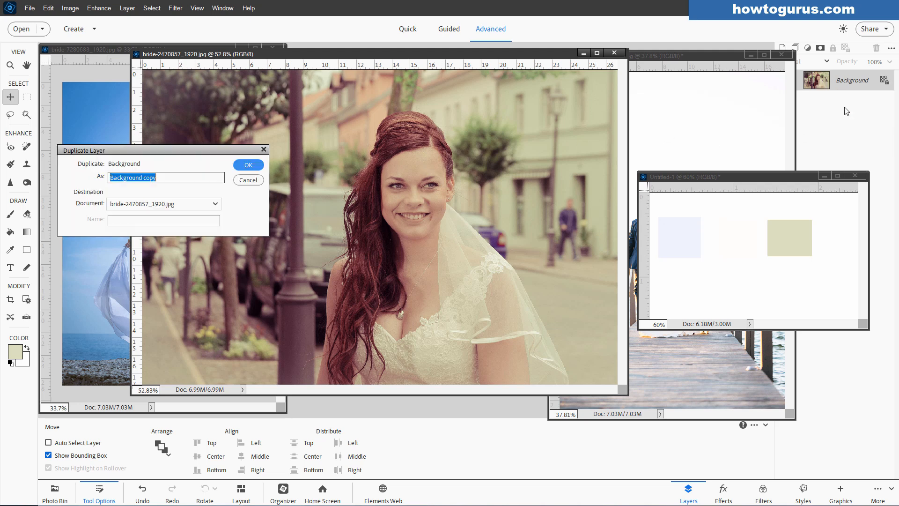
left_click(246, 164)
left_click(750, 56)
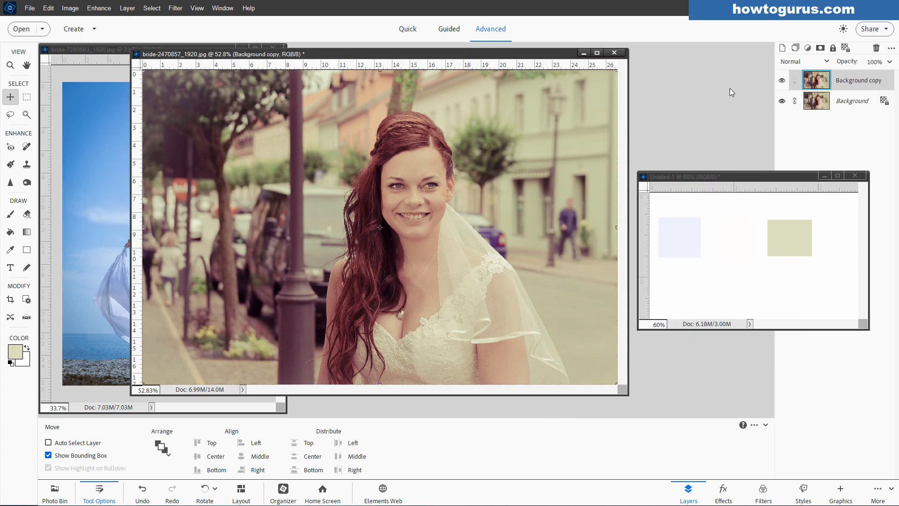
Step: Minimize the swatch document and the blue beach photo, keeping only the street bride photo open in the workspace
left_click(824, 176)
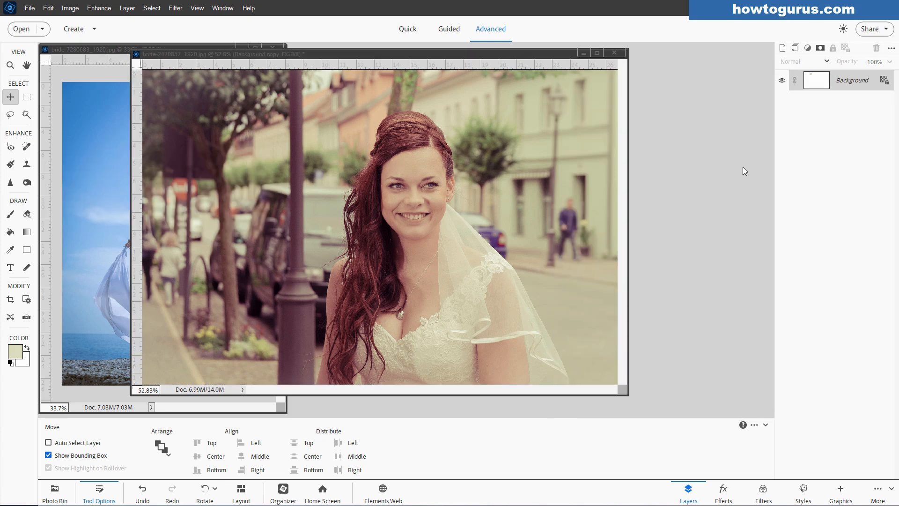
left_click(105, 49)
left_click(242, 47)
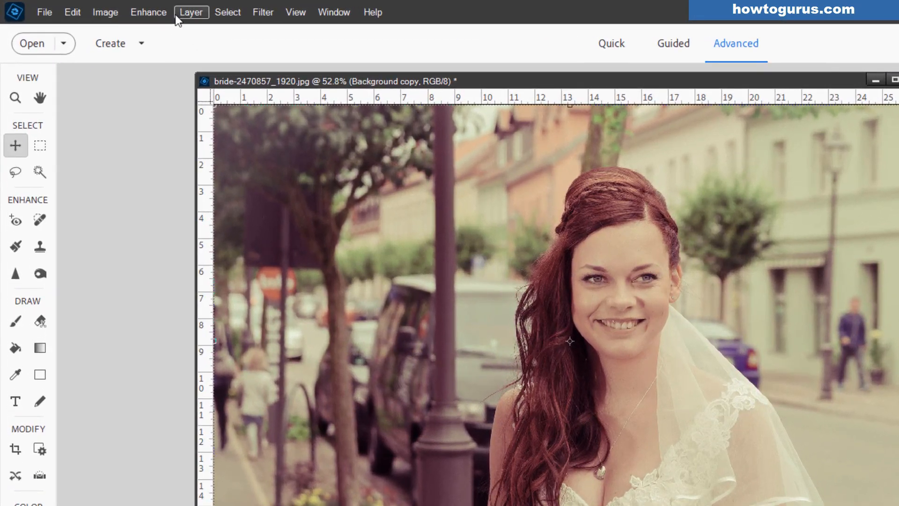
Step: Remove the color cast from the street bride's Background copy layer by sampling the white dress as the neutral reference
left_click(105, 10)
mouse_move(201, 167)
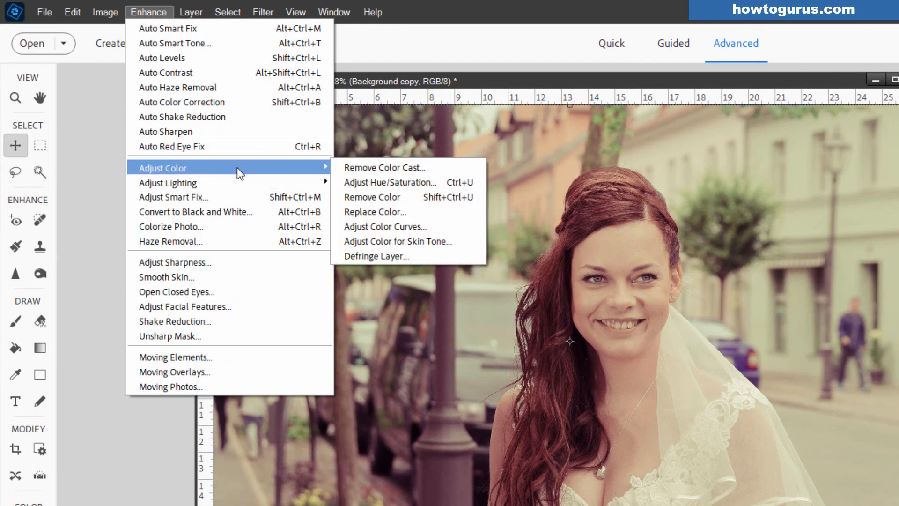
left_click(395, 168)
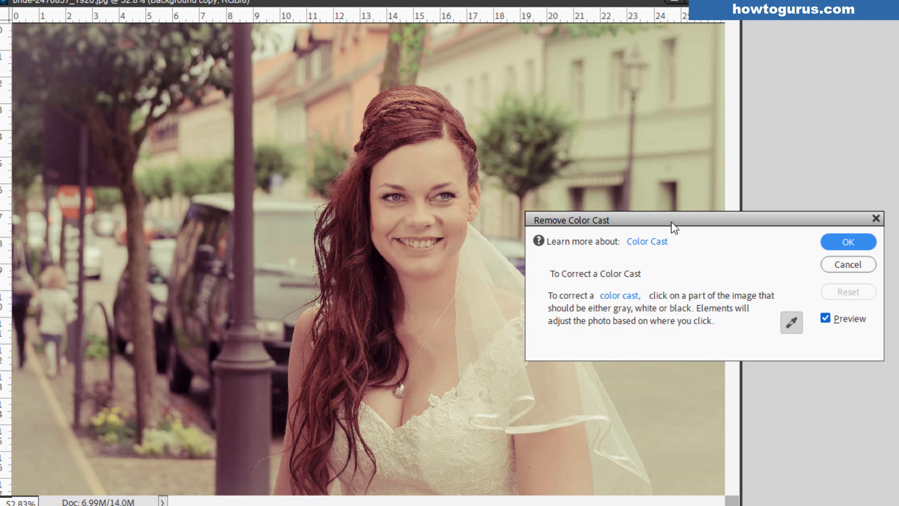
left_click_drag(675, 228, 654, 197)
left_click(523, 428)
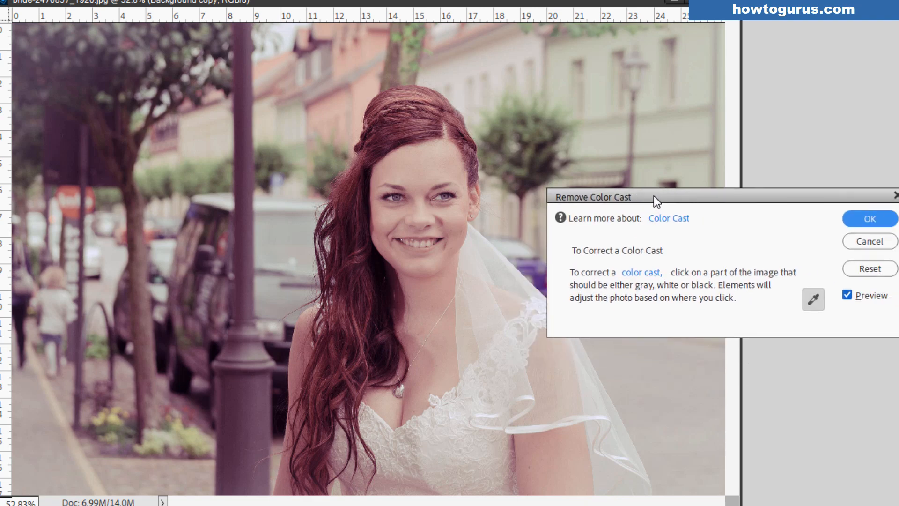
left_click(893, 220)
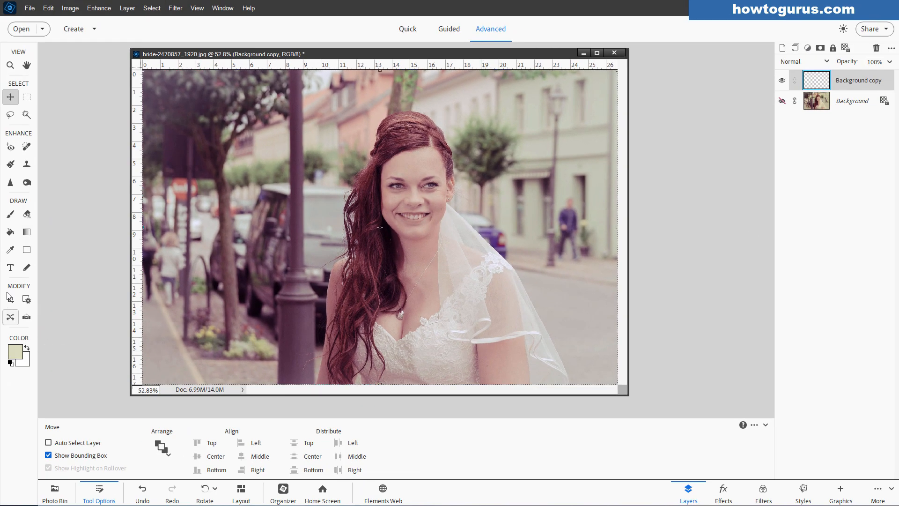
Step: Sample the corrected veil's white edge with the 3x3 average Color Picker tool and check its RGB values
left_click(10, 250)
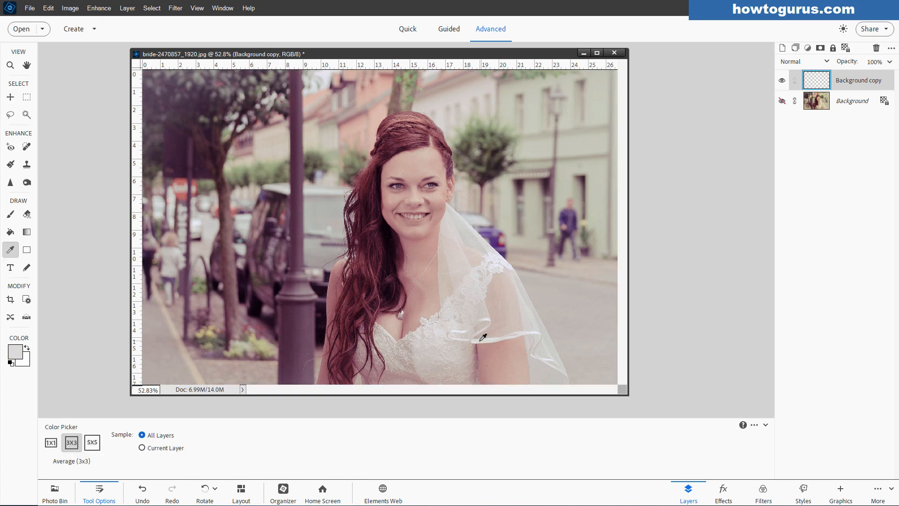
left_click(18, 355)
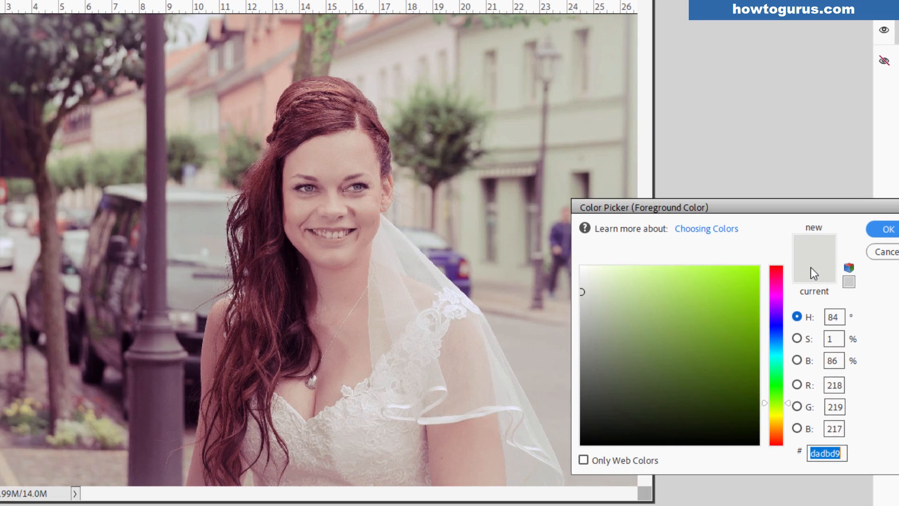
left_click(848, 229)
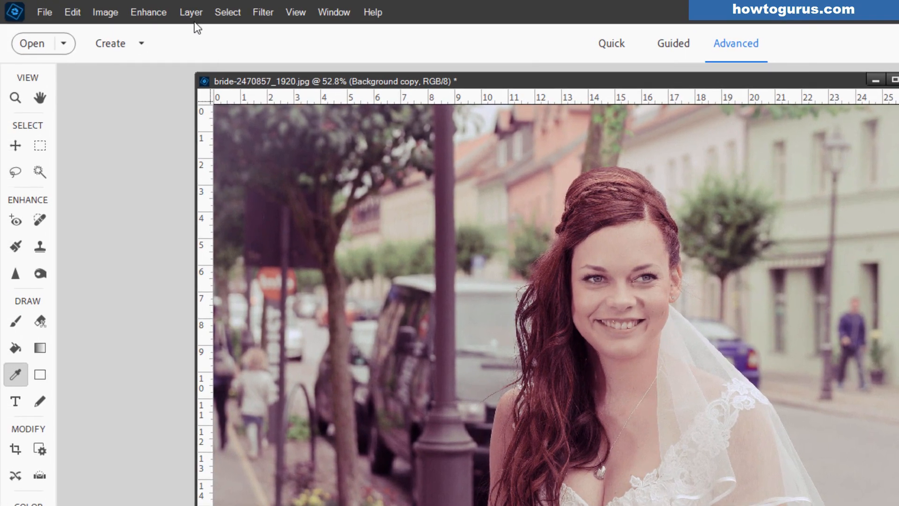
Step: Add a Photo Filter adjustment layer above Background copy, move its settings off the photo, and inspect the Warming Filter (85) color
left_click(191, 12)
mouse_move(230, 132)
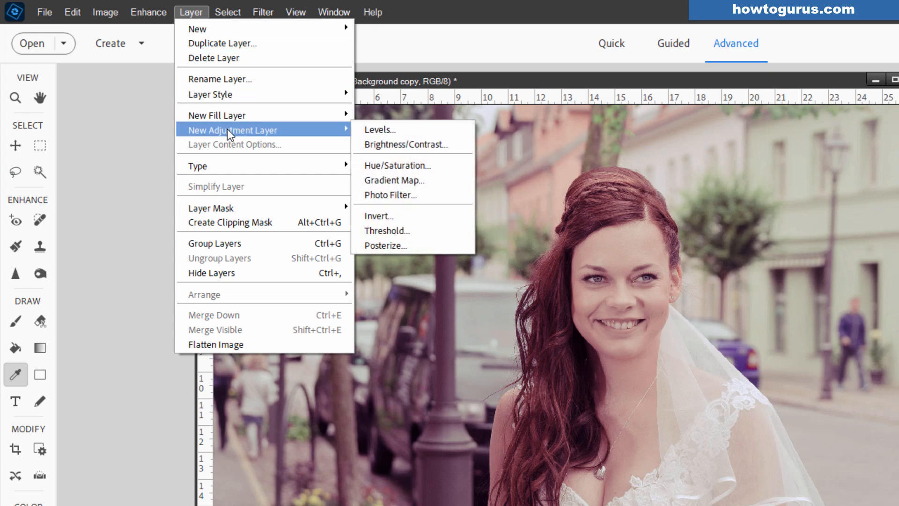
left_click(393, 196)
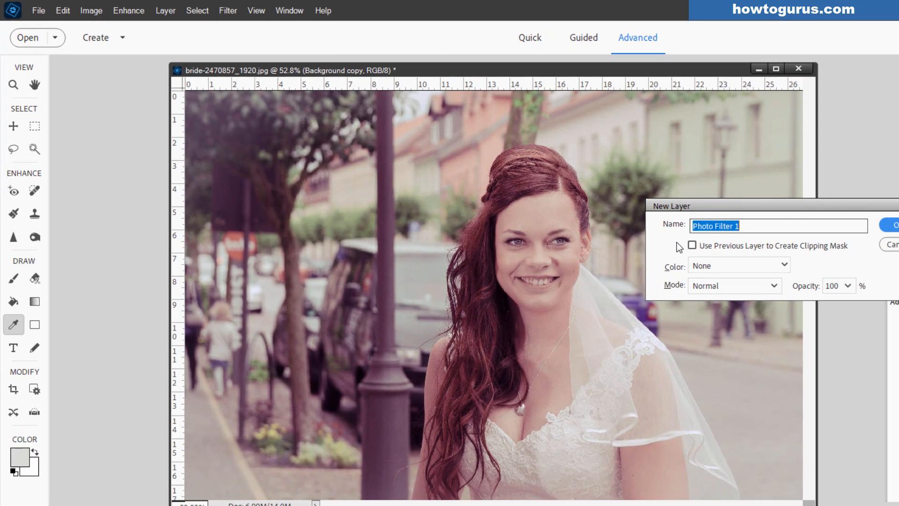
key("Return")
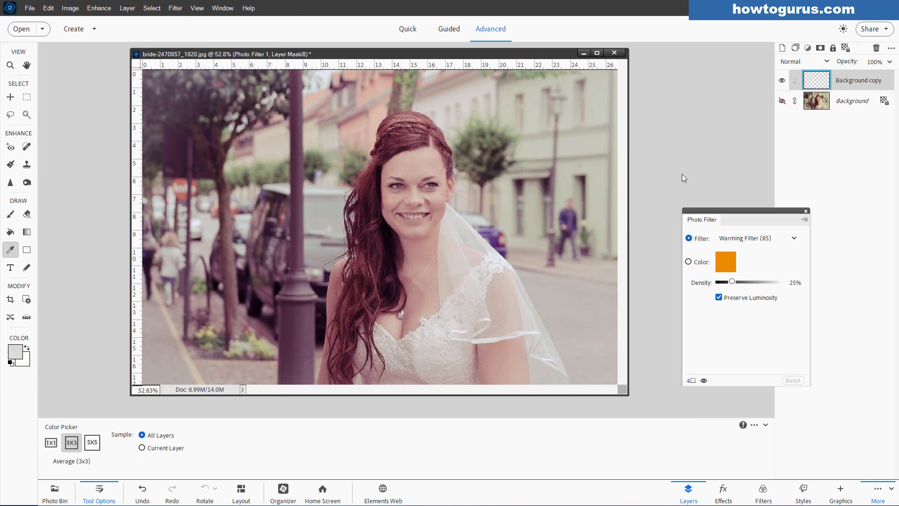
left_click_drag(723, 212, 678, 165)
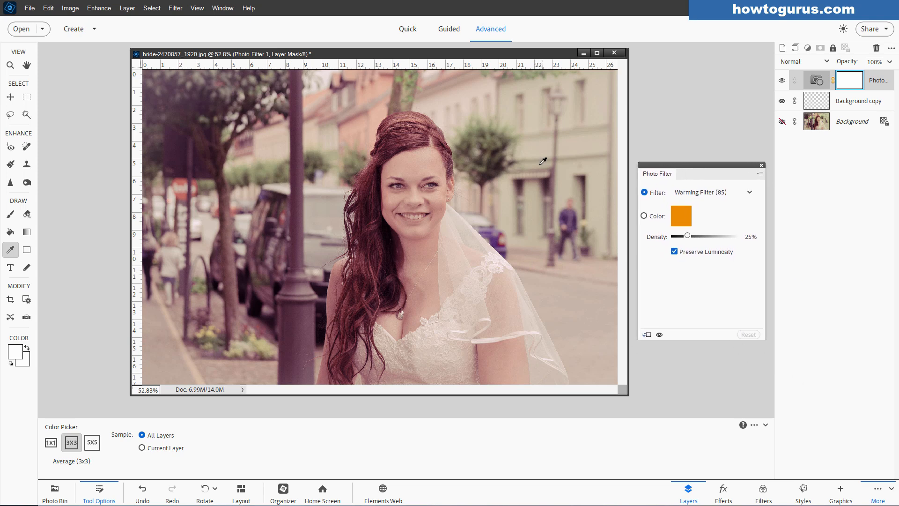
left_click(673, 223)
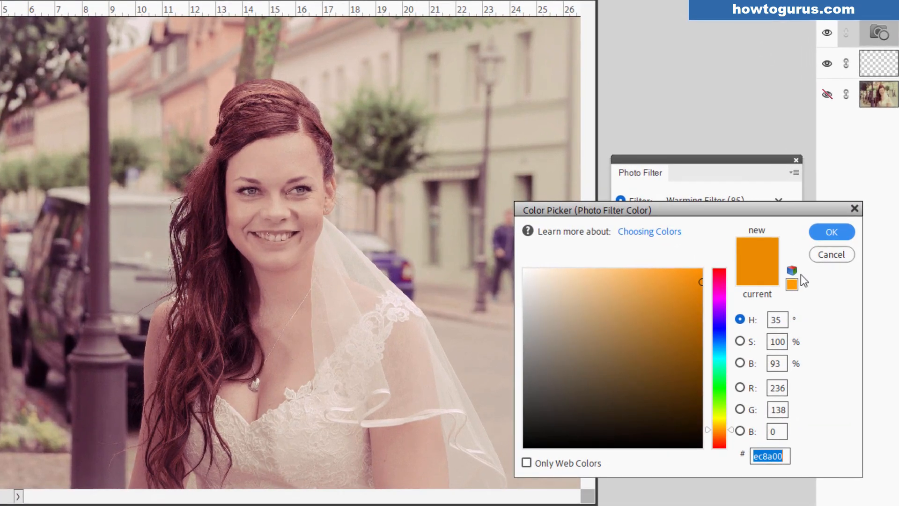
left_click(821, 252)
Step: Try the Yellow photo filter with its color shifted to hex f9dd1c and the density lowered to 11%
left_click(772, 205)
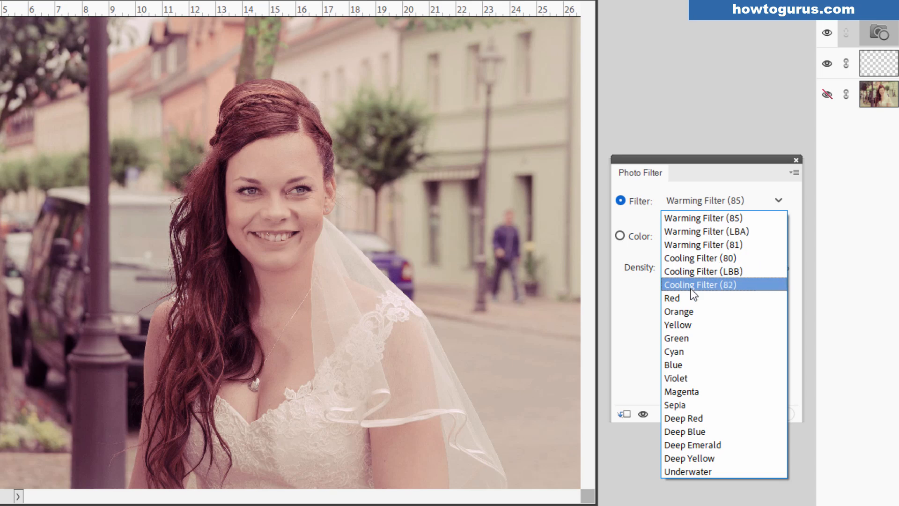
left_click(710, 328)
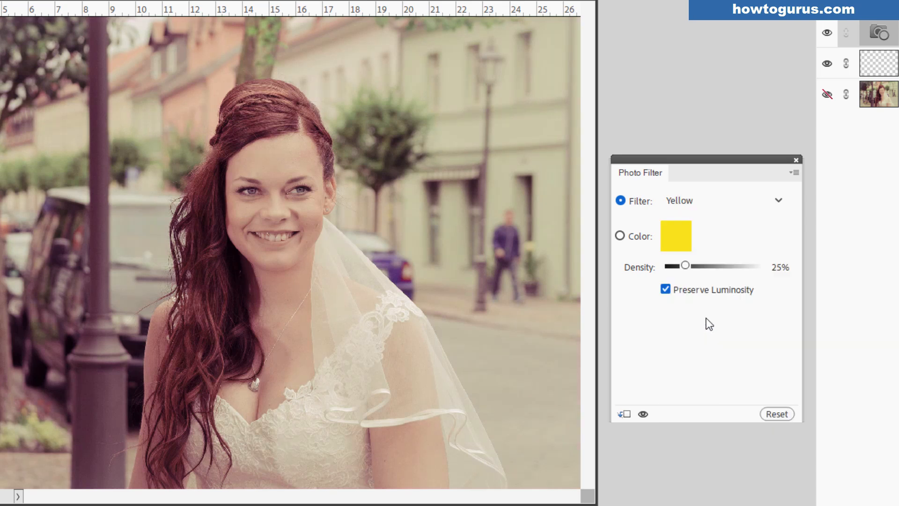
left_click(682, 245)
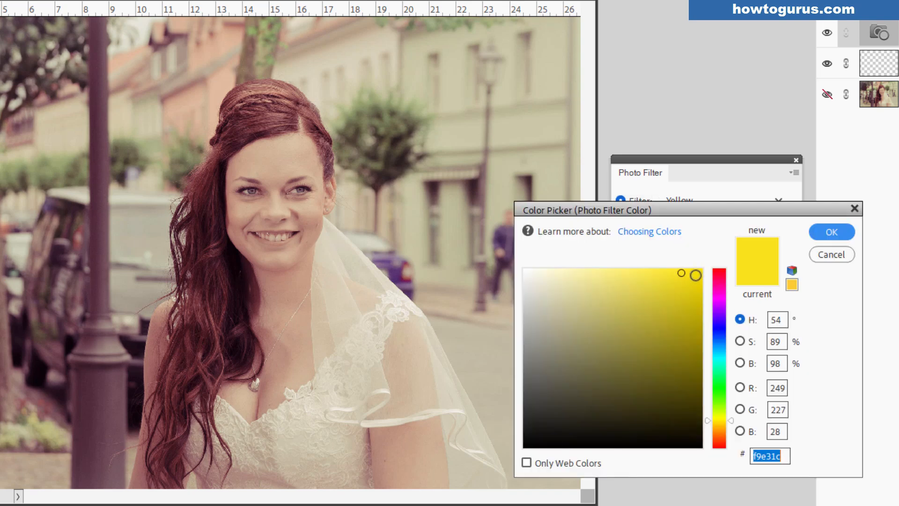
left_click_drag(732, 420, 733, 422)
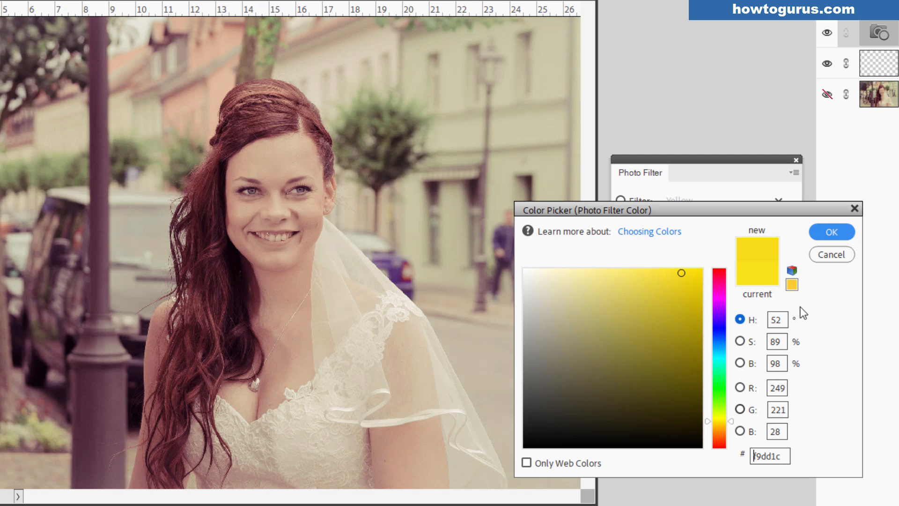
left_click(826, 234)
mouse_move(685, 266)
left_mouse_down()
mouse_move(658, 265)
mouse_move(672, 265)
left_mouse_up()
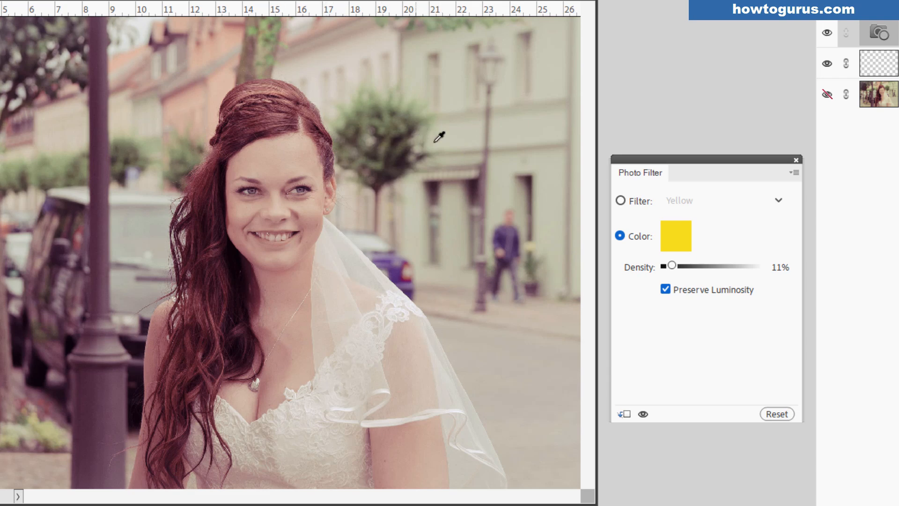
Step: Switch the photo filter to the Cooling Filter (LBB) preset at 3% density and close its settings
left_click(620, 203)
left_click(703, 204)
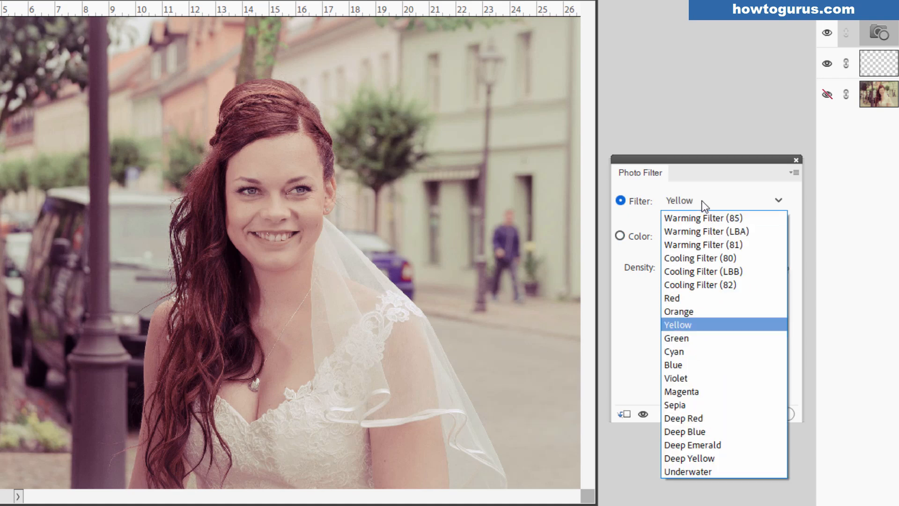
left_click(709, 272)
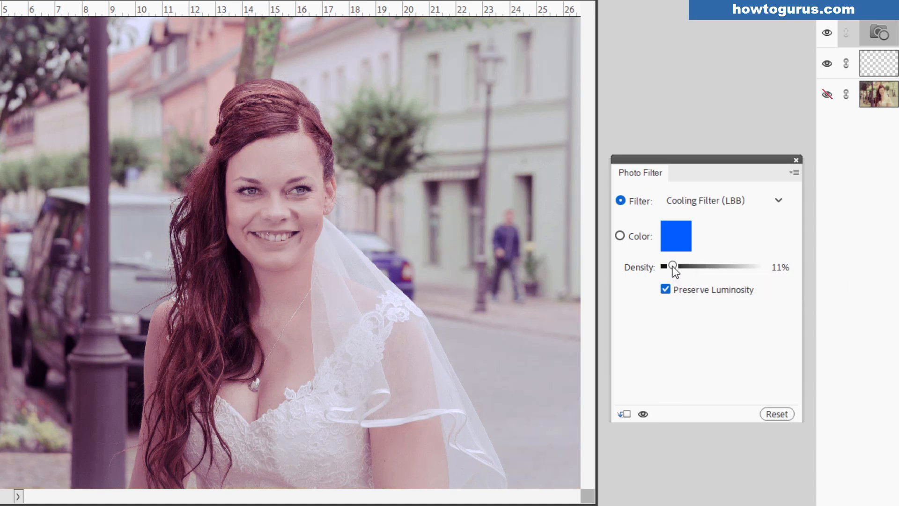
left_click_drag(673, 266, 666, 267)
left_click(797, 161)
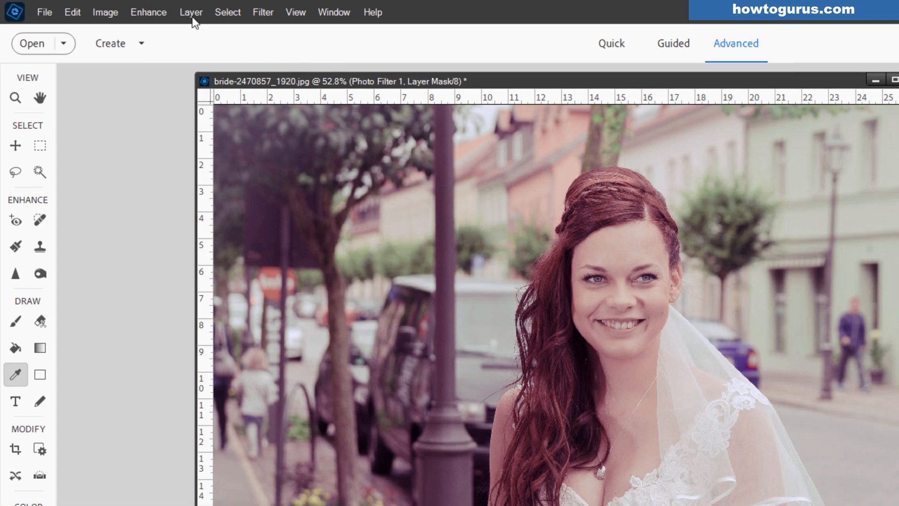
Step: Add a Levels adjustment layer named Levels 1 above the Photo Filter layer
left_click(188, 10)
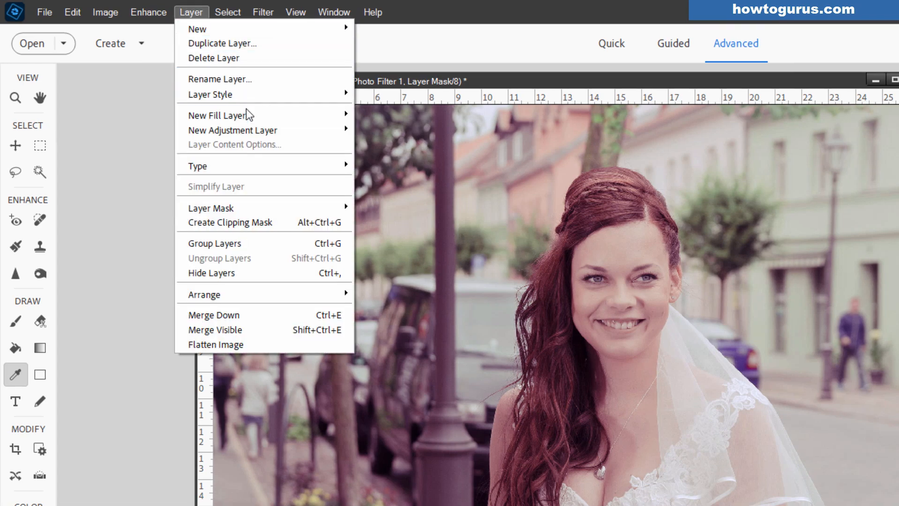
mouse_move(260, 131)
left_click(376, 128)
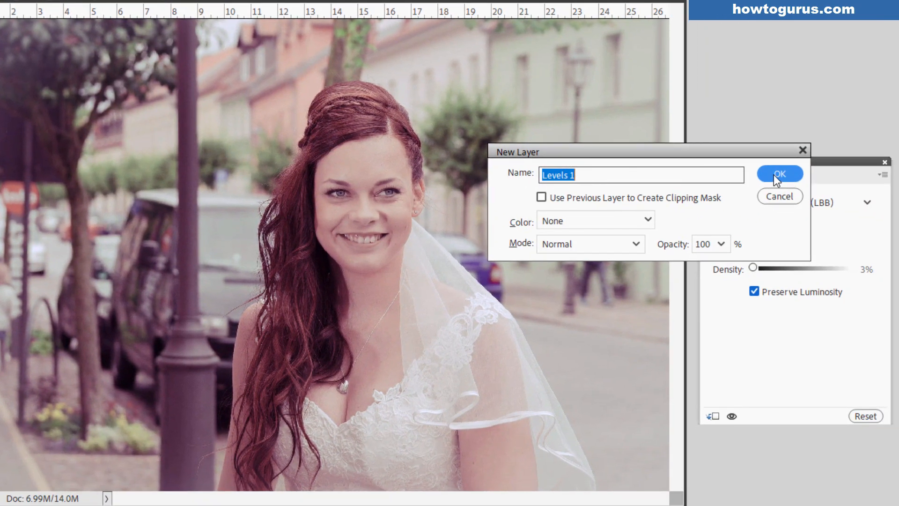
left_click(857, 199)
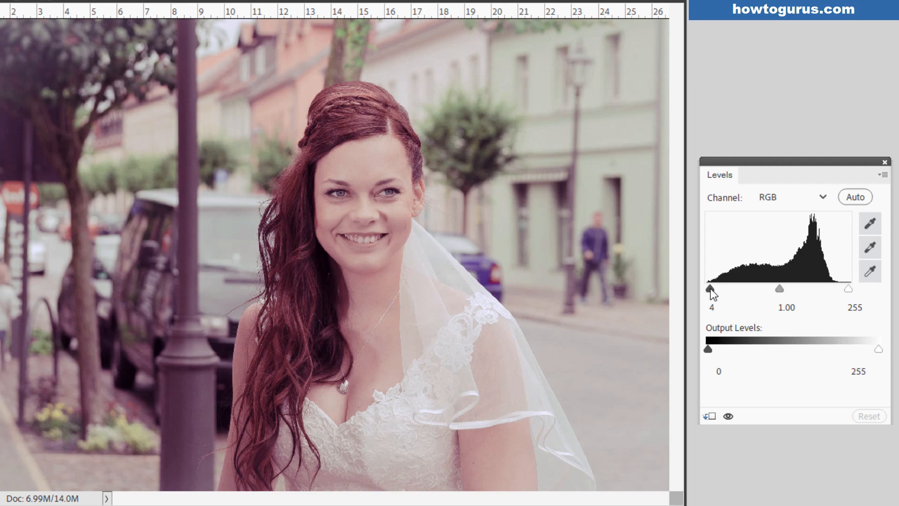
Step: Raise the RGB Levels shadow input slightly past 14, lower the highlight input to about 218, and close the settings
left_click_drag(710, 288, 714, 288)
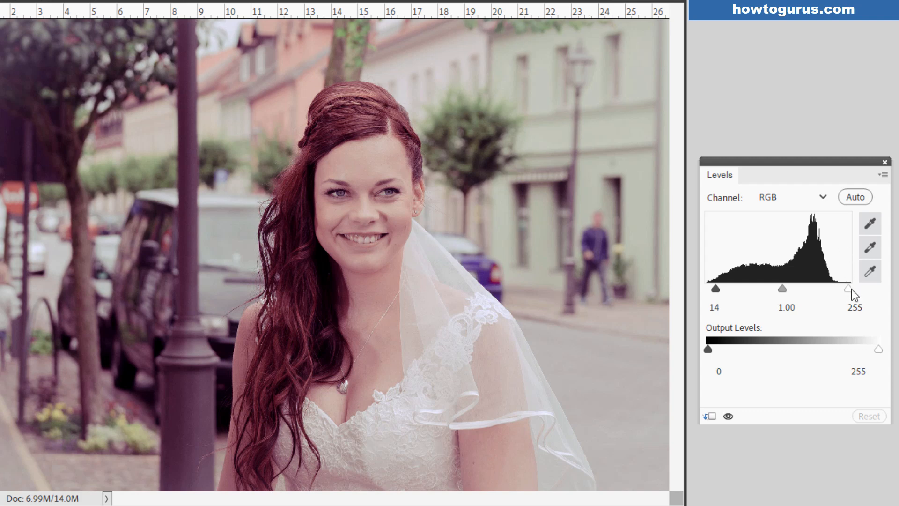
left_click_drag(848, 288, 828, 288)
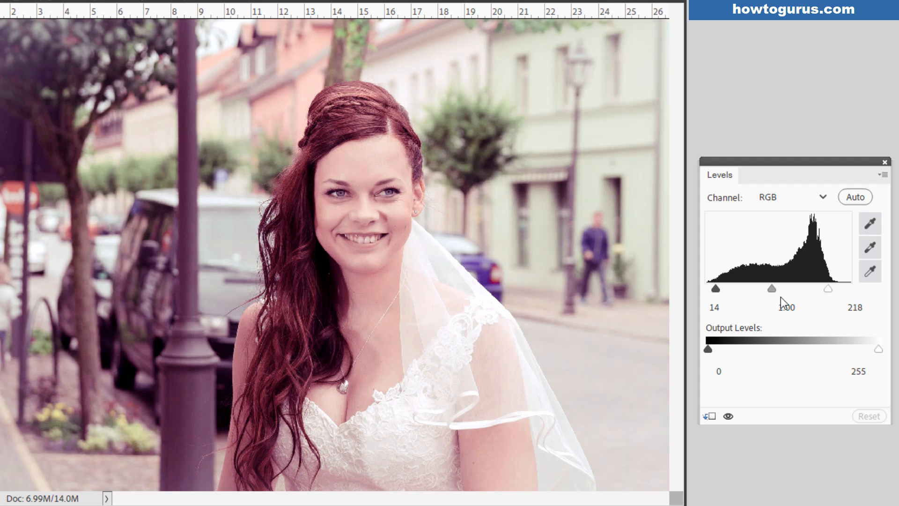
left_click_drag(715, 288, 719, 288)
left_click_drag(830, 291, 829, 289)
left_click(885, 162)
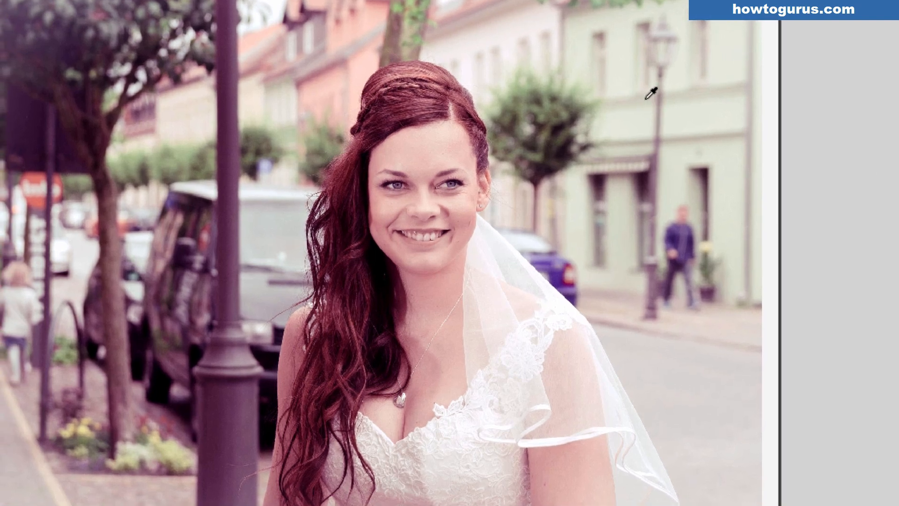